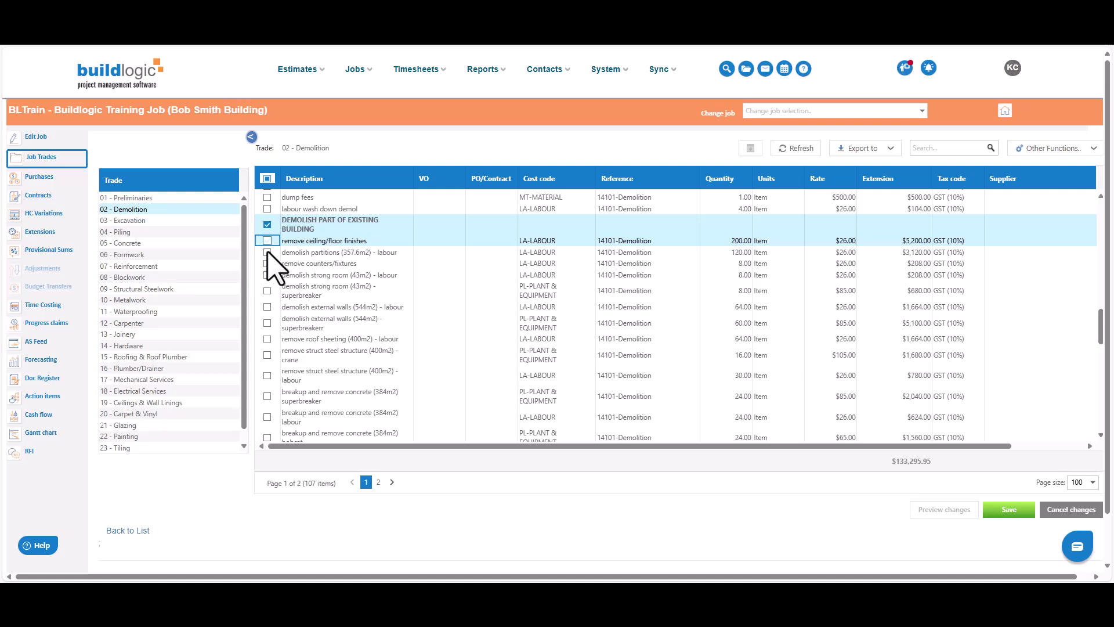
# Create a contract from the DEMOLISH PART OF EXISTING BUILDING heading and its budget lines through the breakup and remove concrete (384m2) labour line
pyautogui.click(267, 263)
pyautogui.click(267, 275)
pyautogui.click(268, 290)
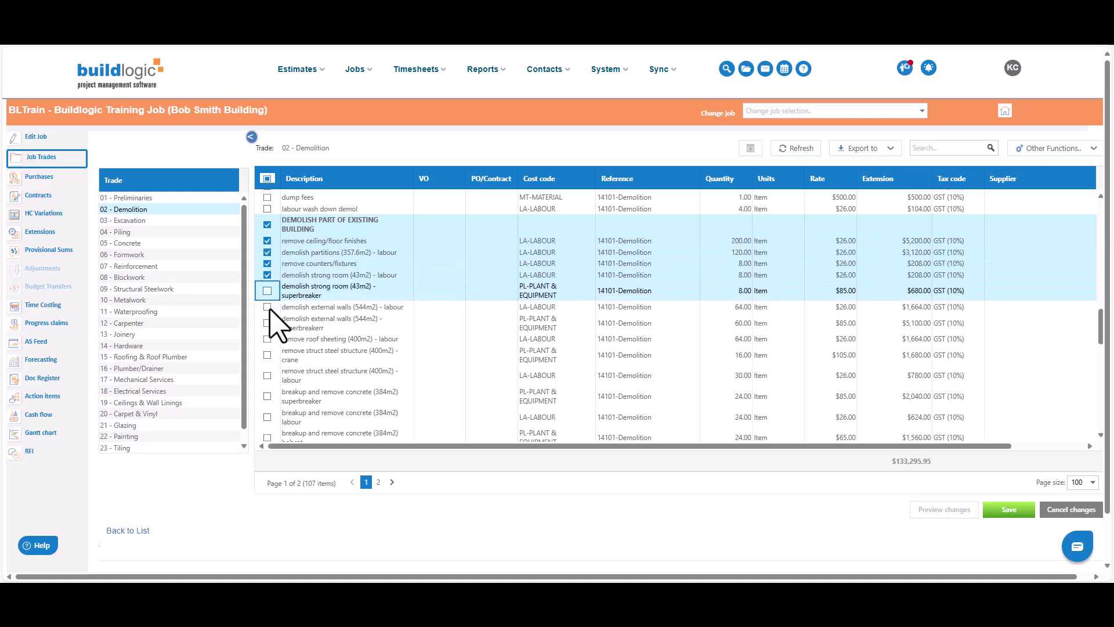
pyautogui.click(268, 307)
pyautogui.click(267, 323)
pyautogui.click(267, 338)
pyautogui.click(268, 355)
pyautogui.click(267, 375)
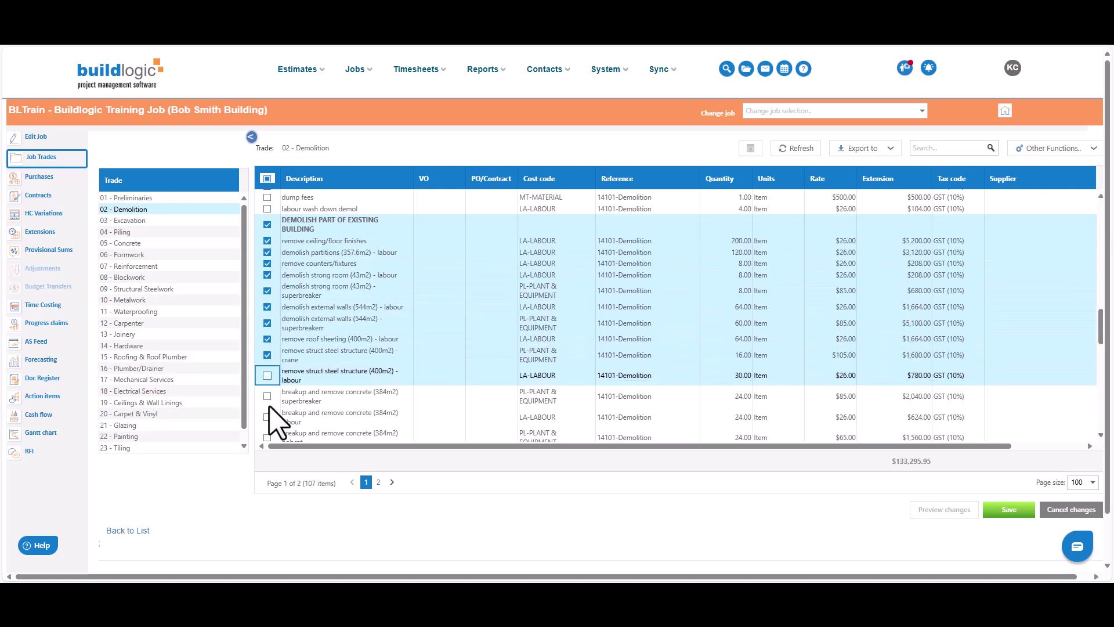
pyautogui.click(268, 396)
pyautogui.click(267, 417)
pyautogui.click(1060, 152)
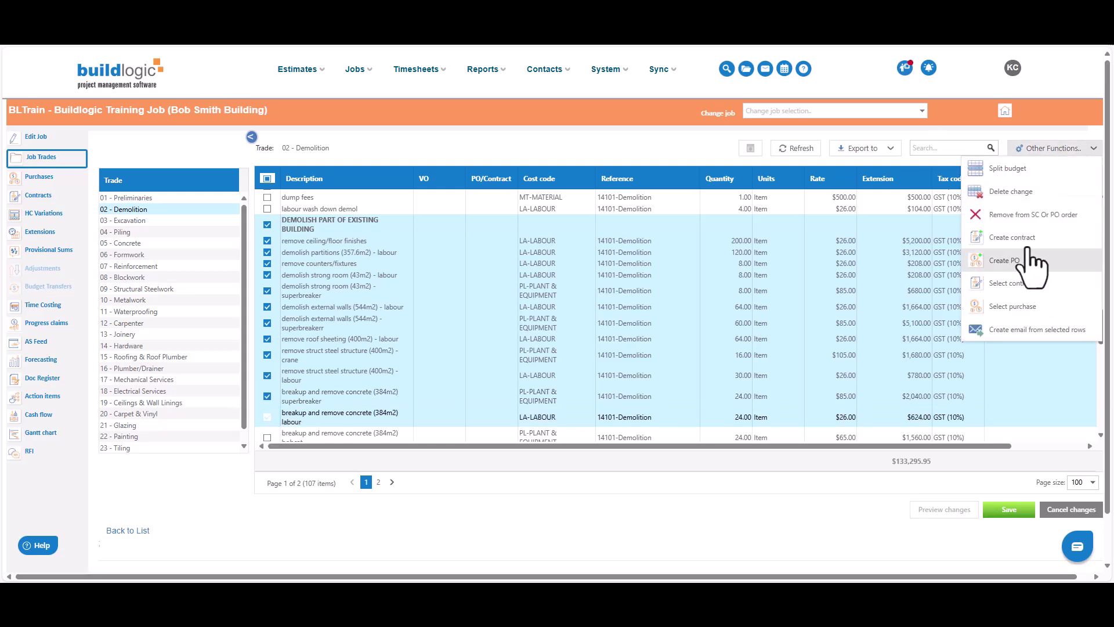
pyautogui.click(1034, 248)
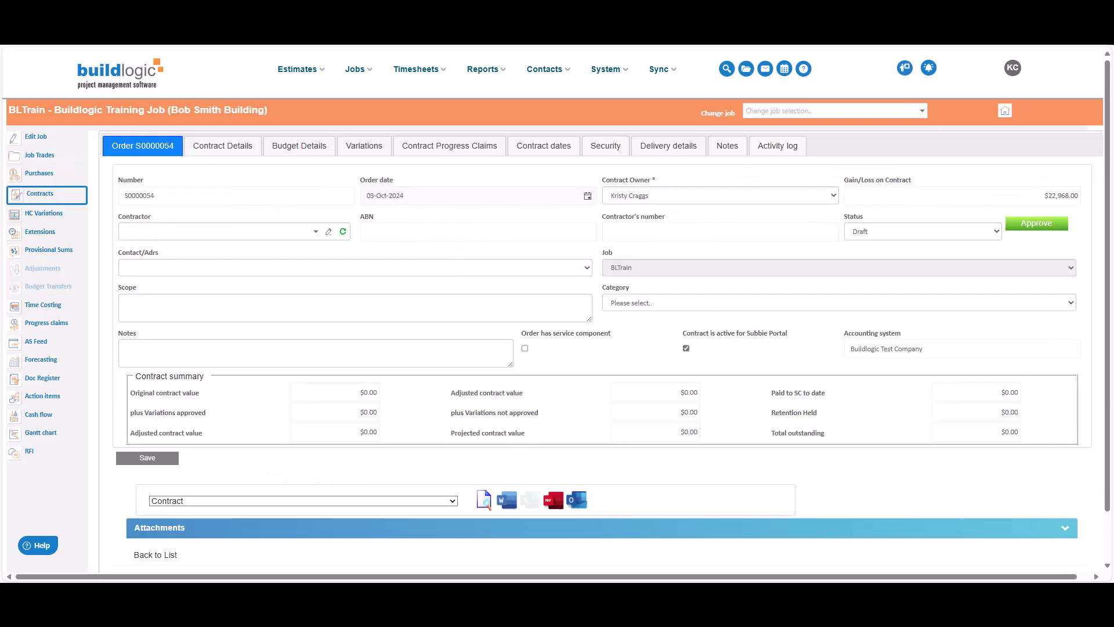
# Set the contractor to Dans Demolition, the scope to Demolition and the status to Draft, and save the contract
pyautogui.click(315, 232)
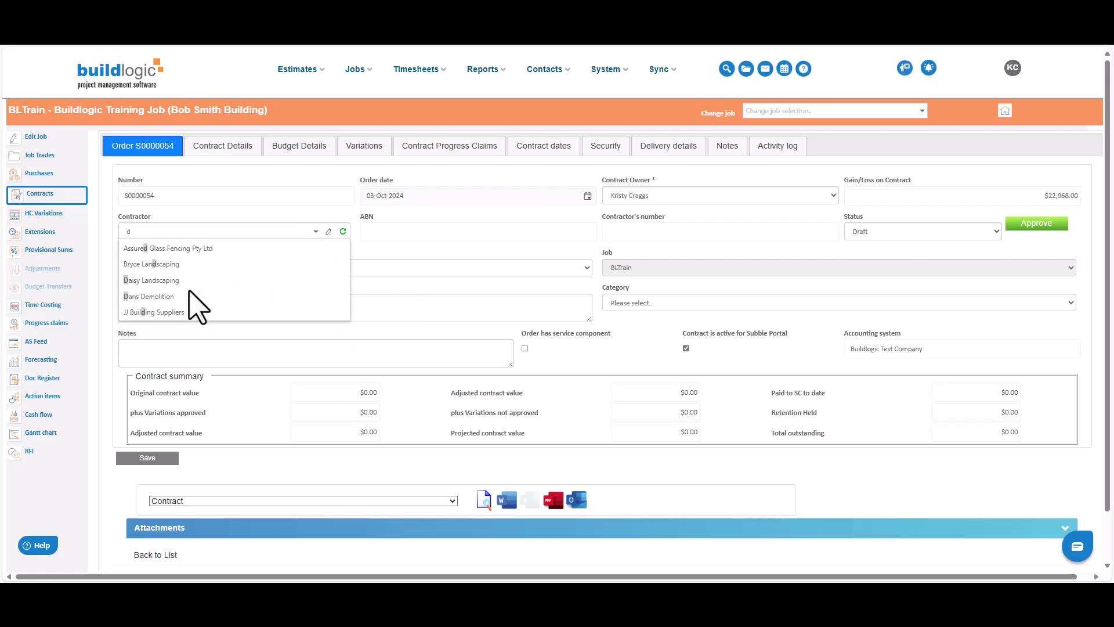
pyautogui.click(165, 296)
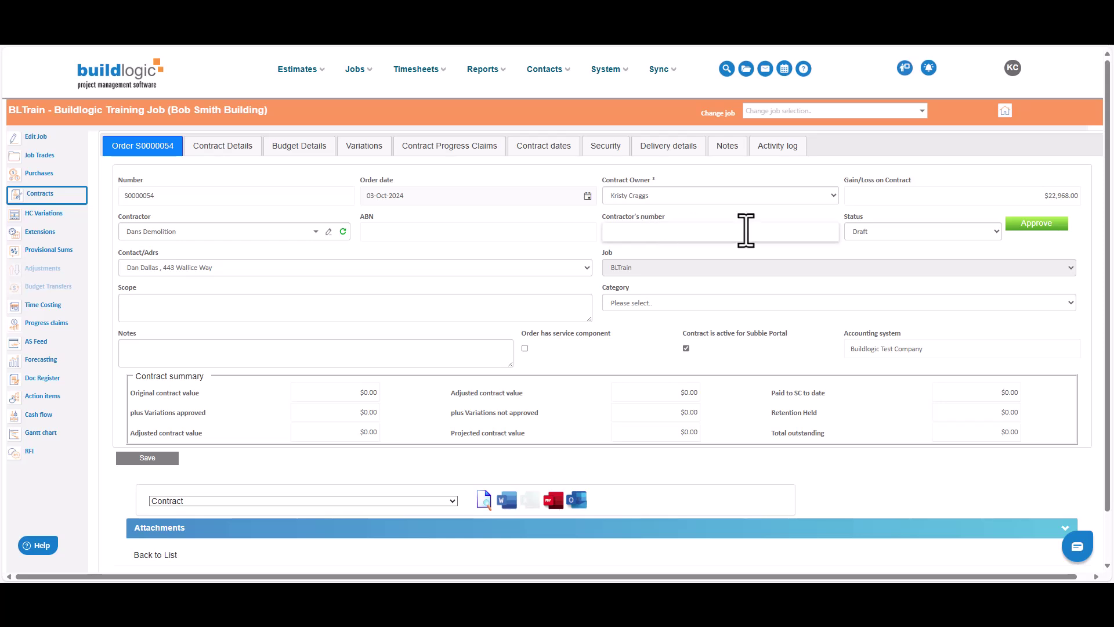
pyautogui.click(195, 309)
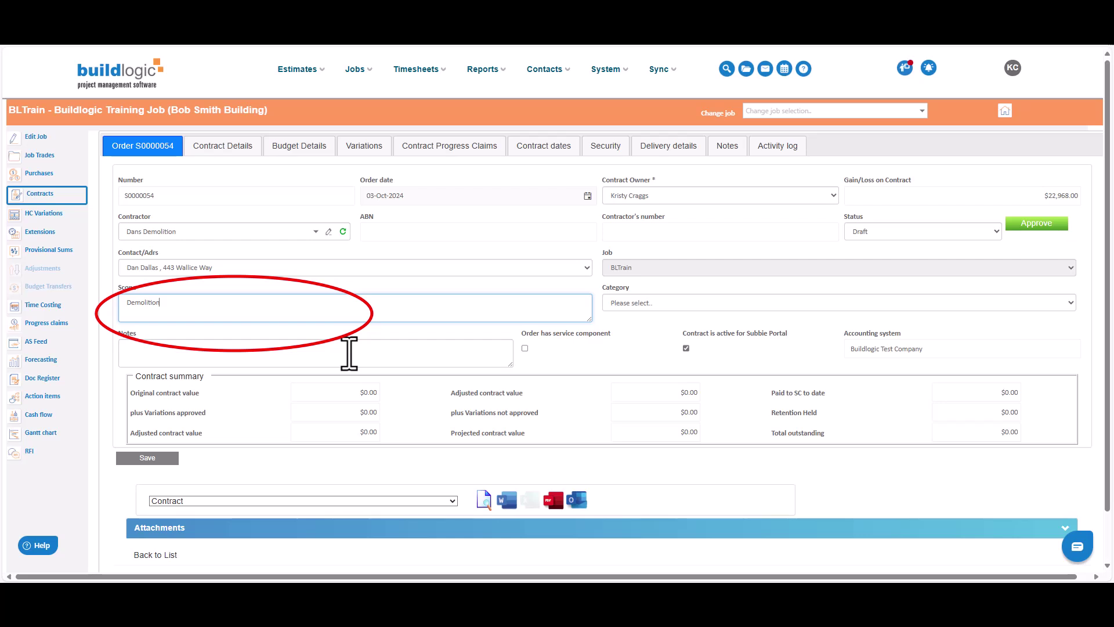
pyautogui.click(997, 232)
pyautogui.click(987, 249)
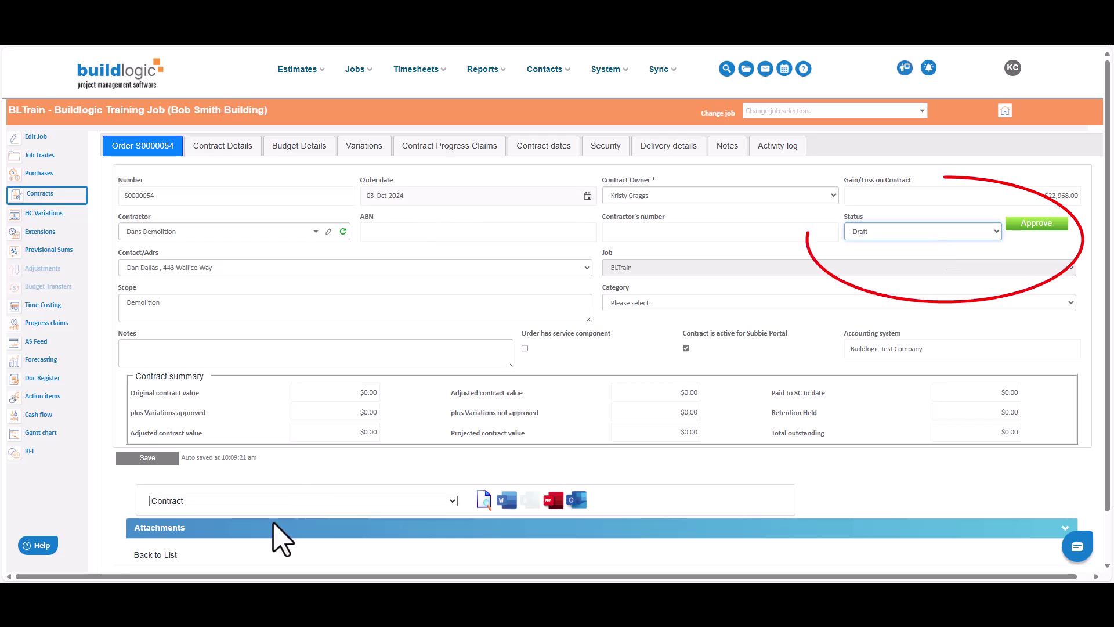
pyautogui.click(152, 458)
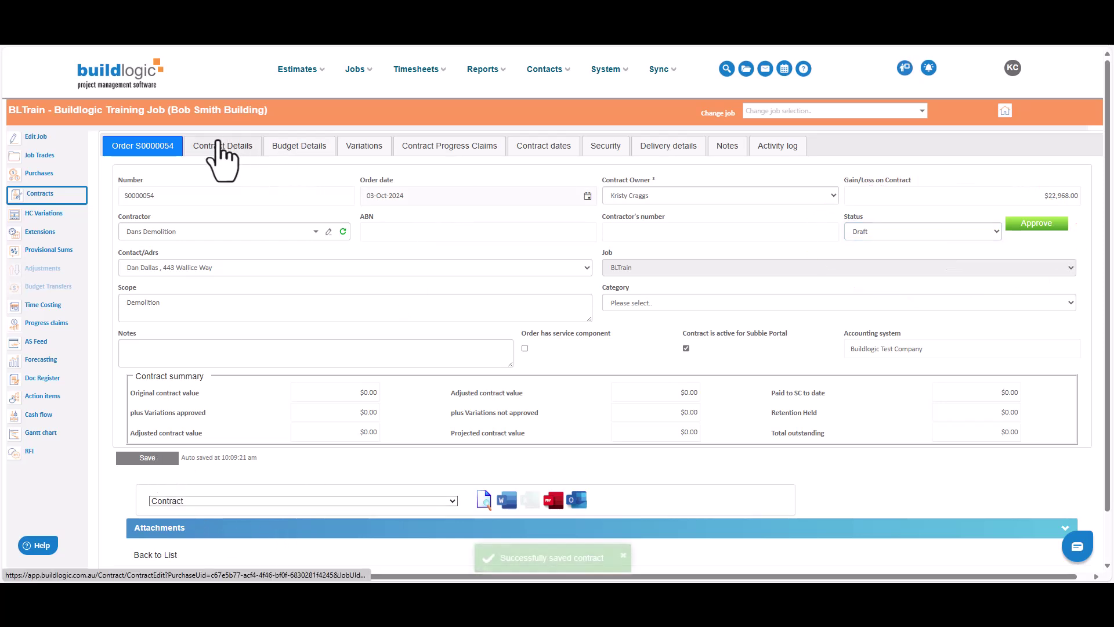
# Review the contract's budget details and copy all budget lines into the contract details
pyautogui.click(217, 146)
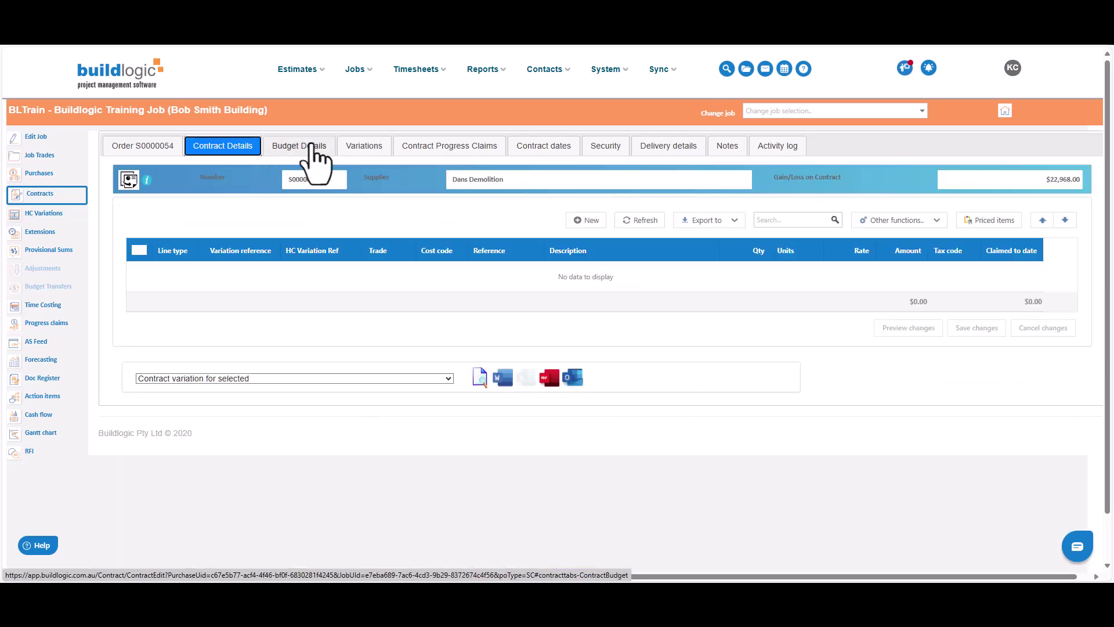
pyautogui.click(299, 147)
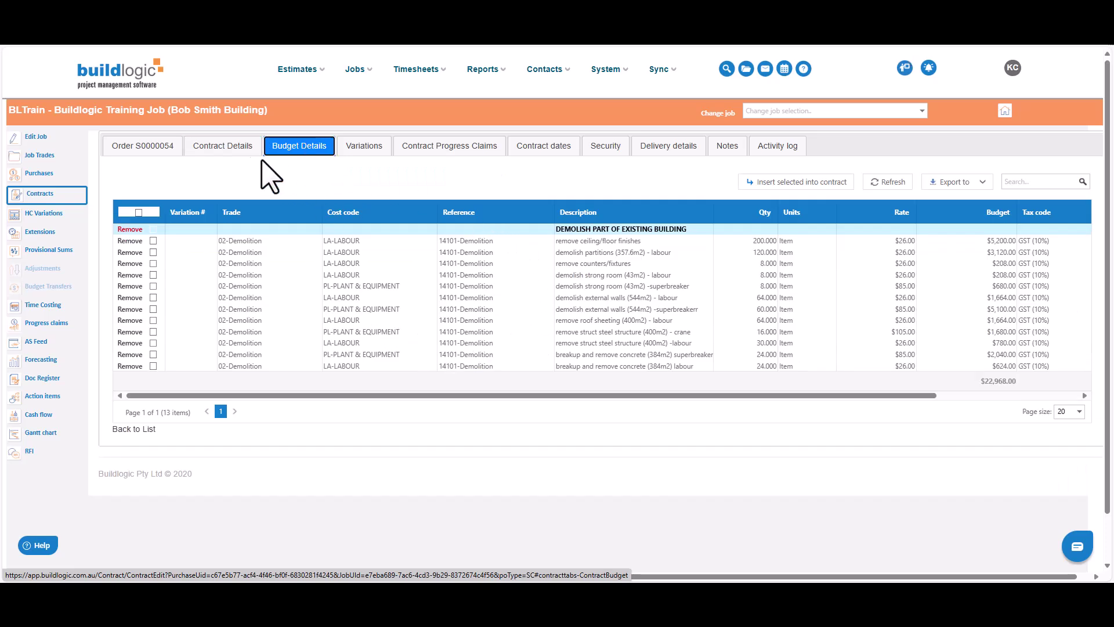
pyautogui.click(231, 151)
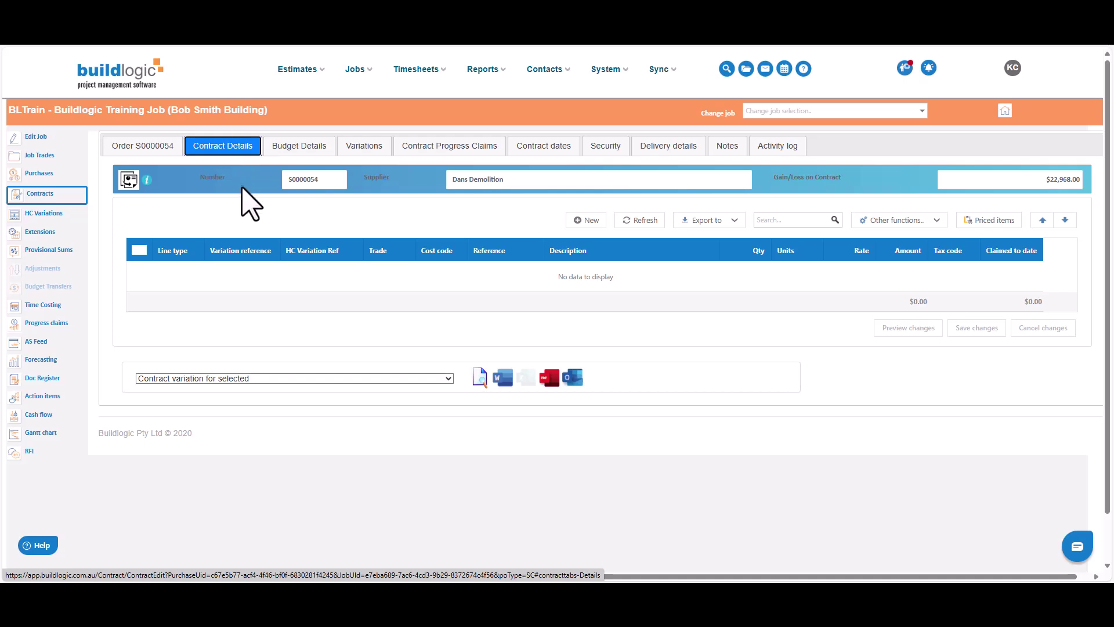
pyautogui.click(130, 181)
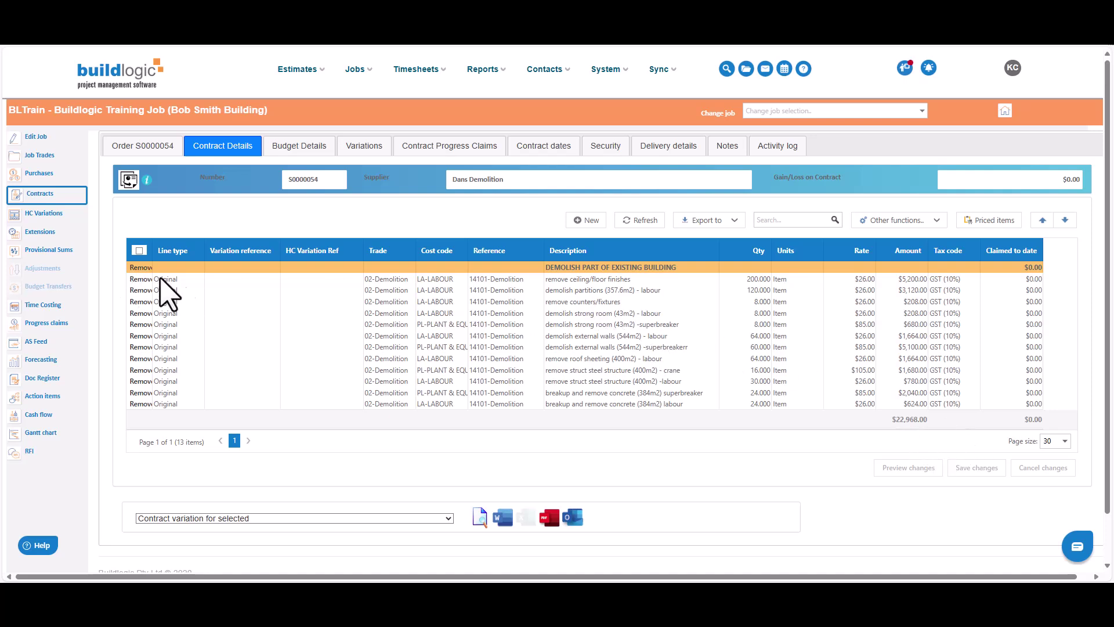
# Remove all twelve detail lines under the DEMOLISH PART OF EXISTING BUILDING heading from the contract details and save the changes
pyautogui.click(140, 278)
pyautogui.click(139, 290)
pyautogui.click(141, 301)
pyautogui.click(142, 313)
pyautogui.click(144, 325)
pyautogui.click(142, 336)
pyautogui.click(140, 347)
pyautogui.click(139, 358)
pyautogui.click(140, 370)
pyautogui.click(141, 381)
pyautogui.click(141, 393)
pyautogui.click(141, 404)
pyautogui.click(977, 468)
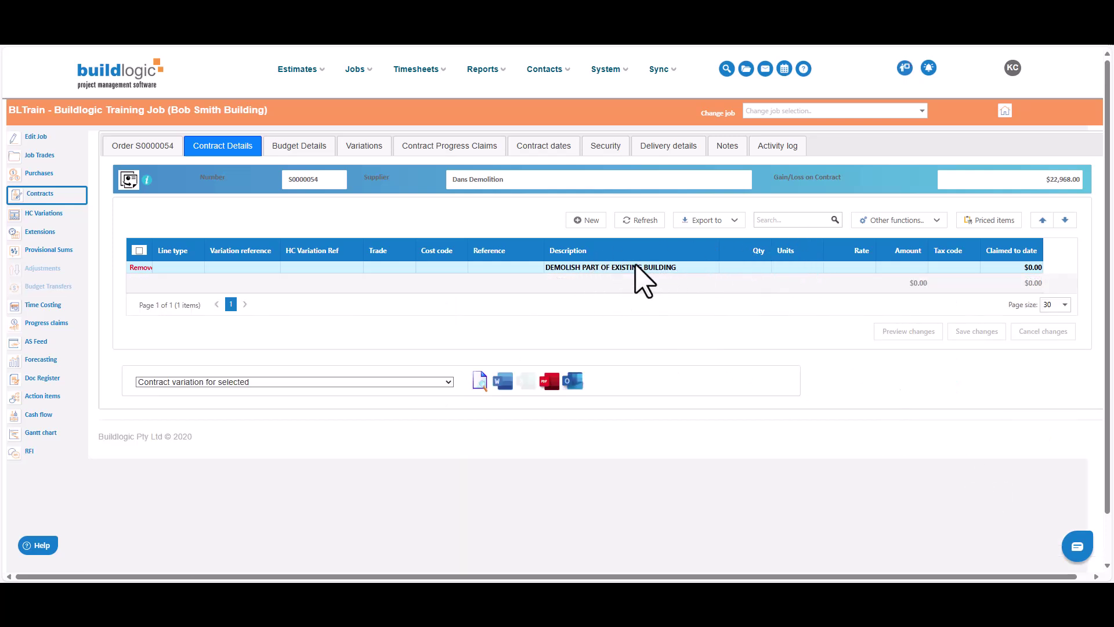
# Switch to Excel, copy the whole table with headers from SC Payment Schedule Import.xlsx, and paste it from the clipboard into the contract details
pyautogui.click(749, 268)
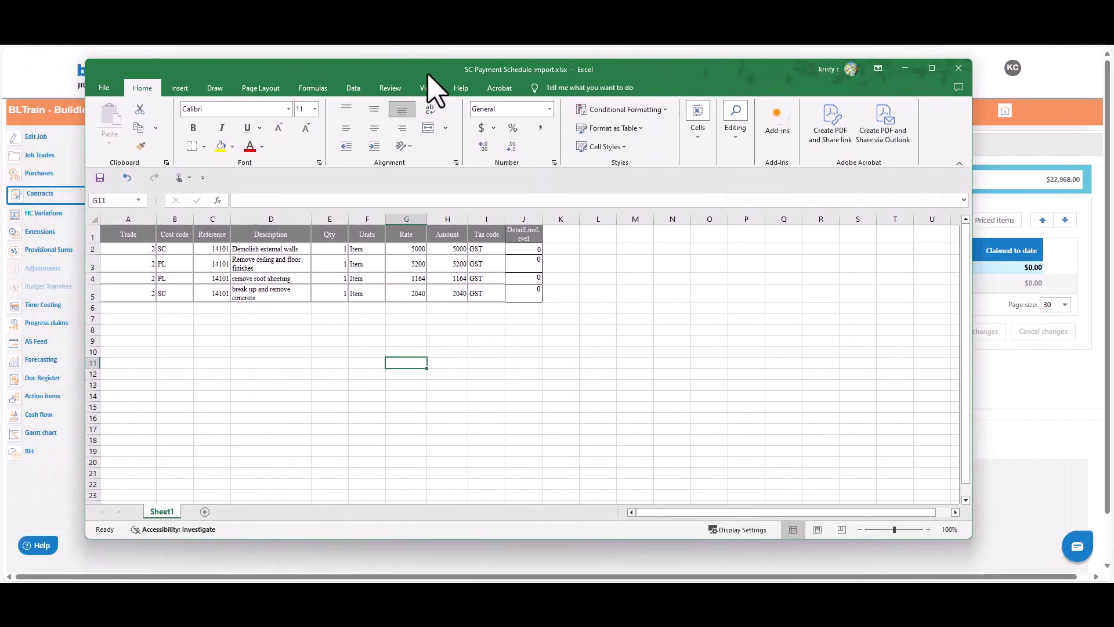
pyautogui.moveTo(428, 74); pyautogui.dragTo(440, 78)
pyautogui.moveTo(152, 240); pyautogui.dragTo(536, 299)
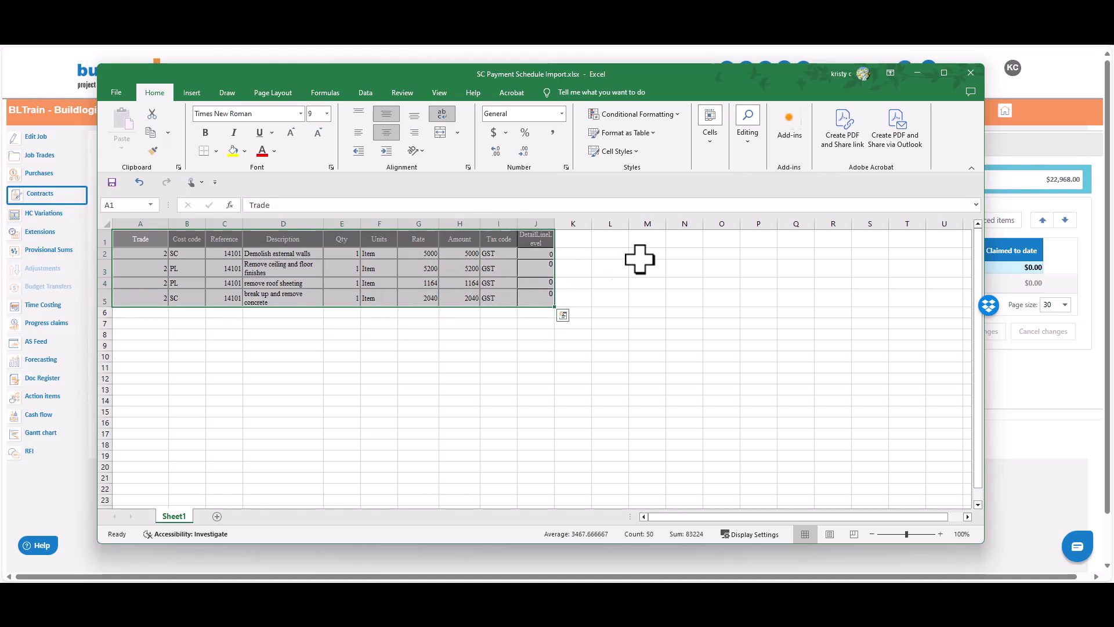
pyautogui.hotkey('ctrl', 'c')
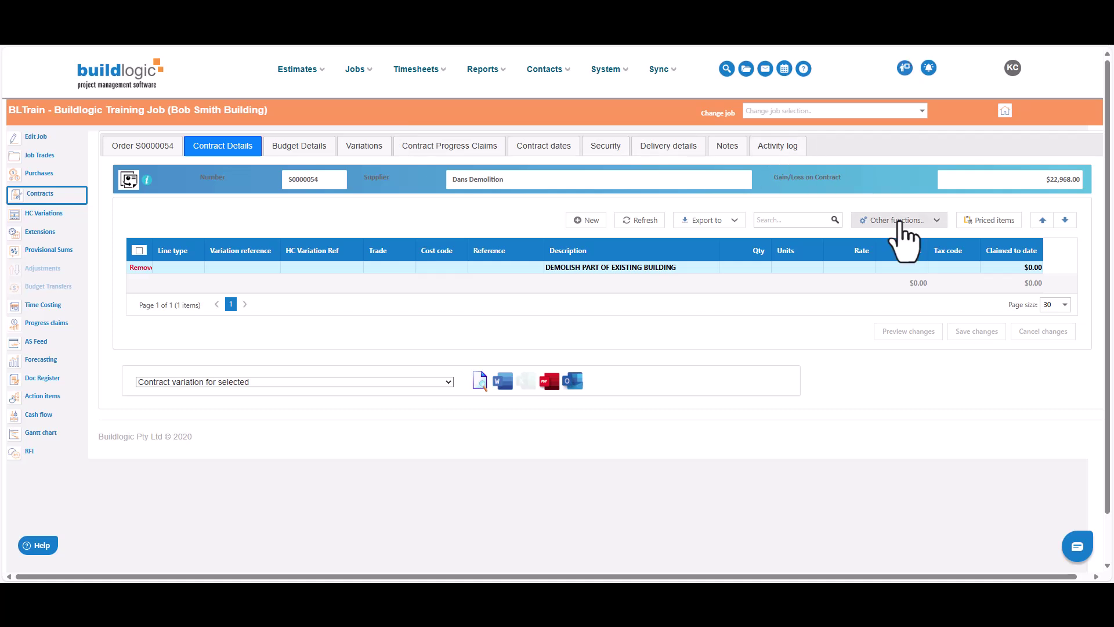
pyautogui.click(905, 221)
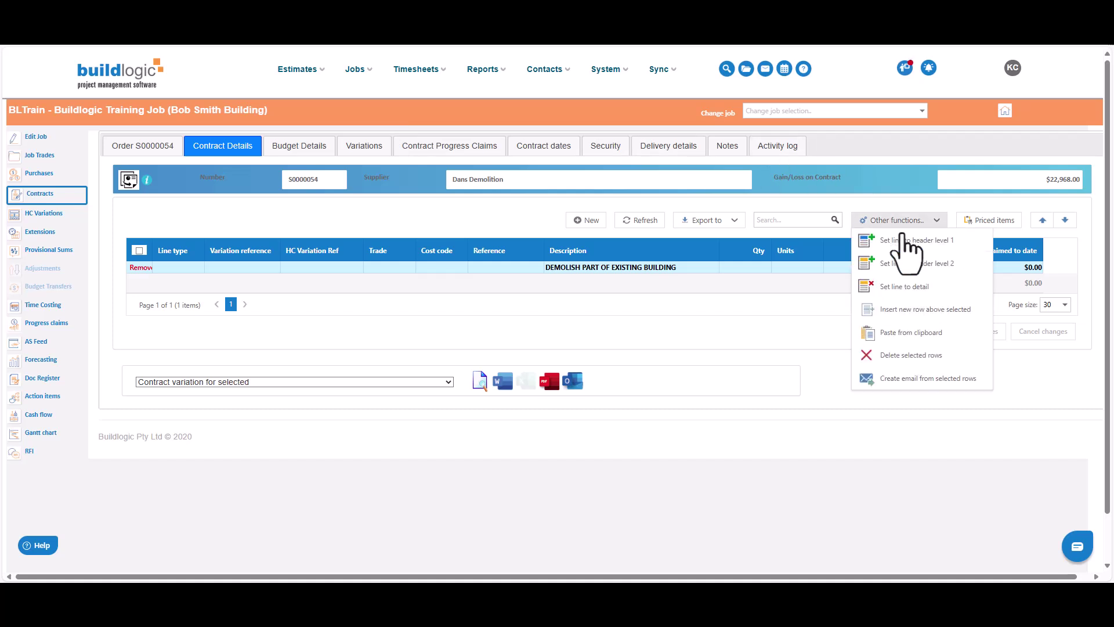
pyautogui.click(911, 332)
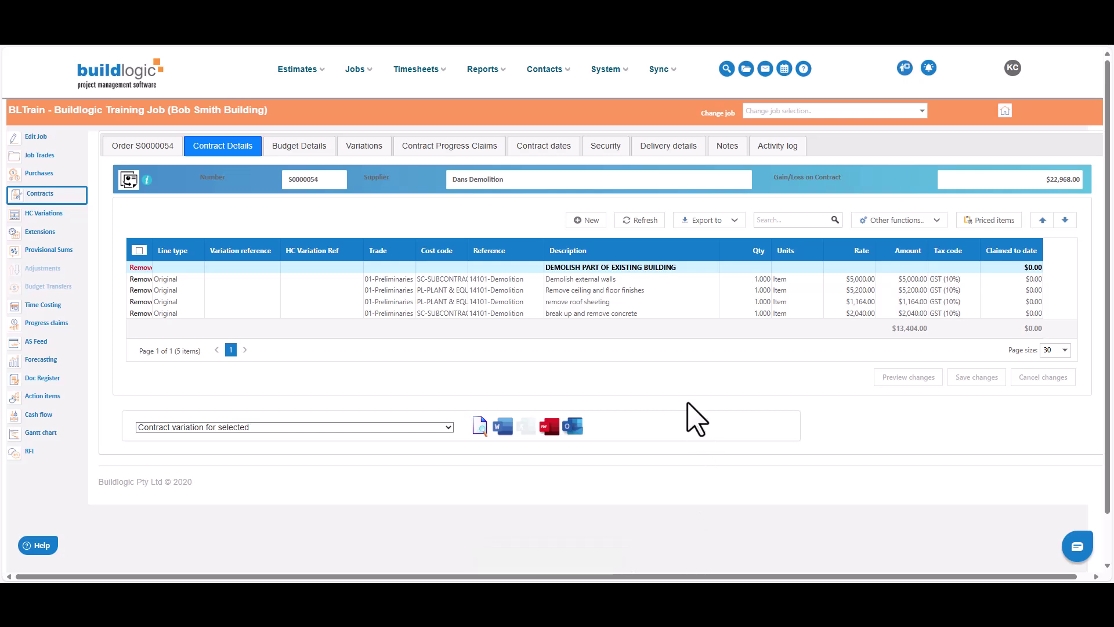
# Create a new contract variation with "additional works" as both its scope and specification
pyautogui.click(364, 147)
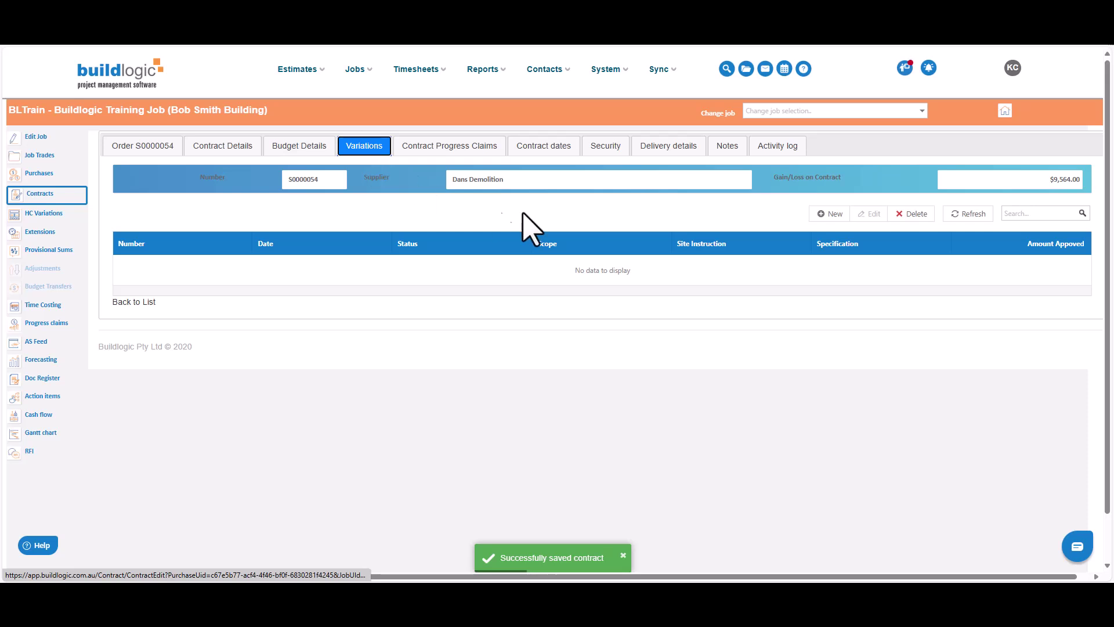
pyautogui.click(833, 214)
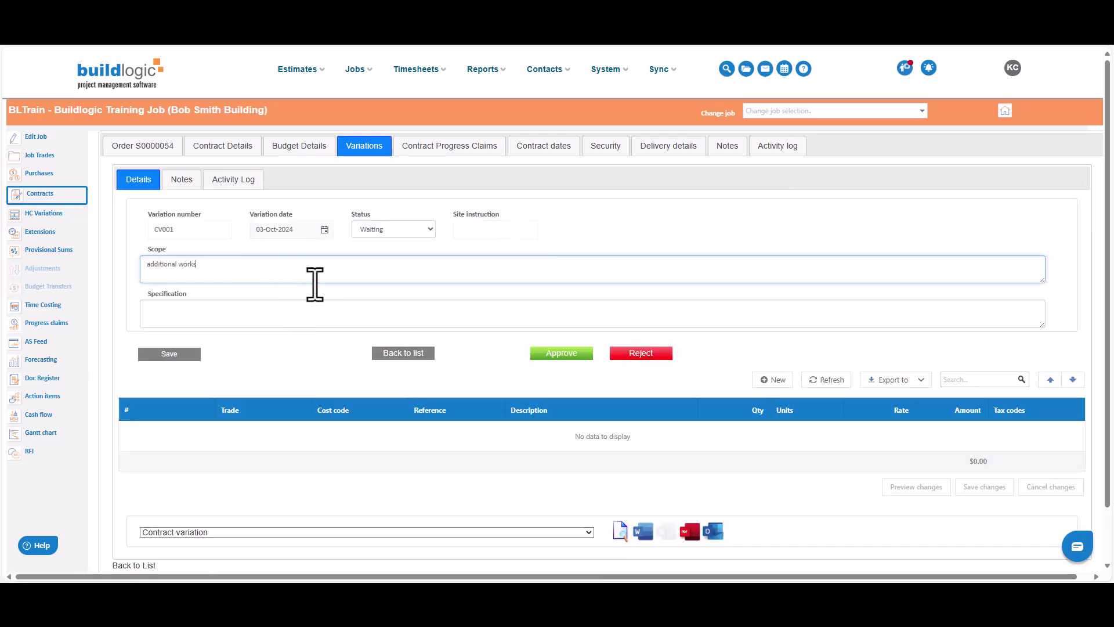
pyautogui.hotkey('ctrl', 'a')
pyautogui.click(253, 313)
pyautogui.hotkey('ctrl', 'v')
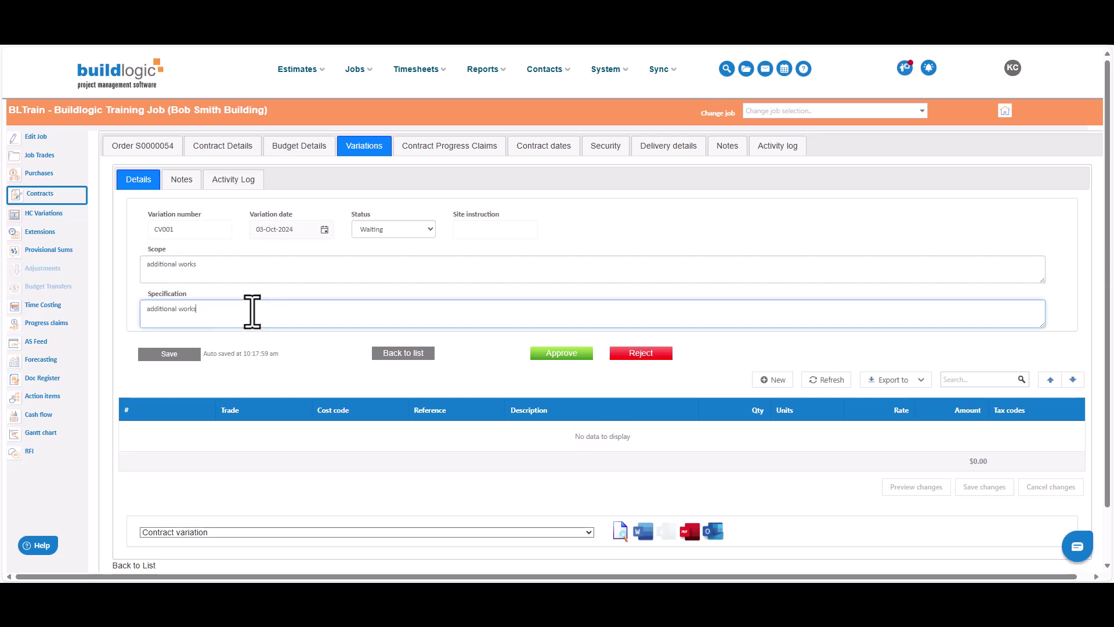
# Add a 02-Demolition line to the variation with description "additional works", quantity 1, unit Item and rate 540, and save it
pyautogui.click(774, 380)
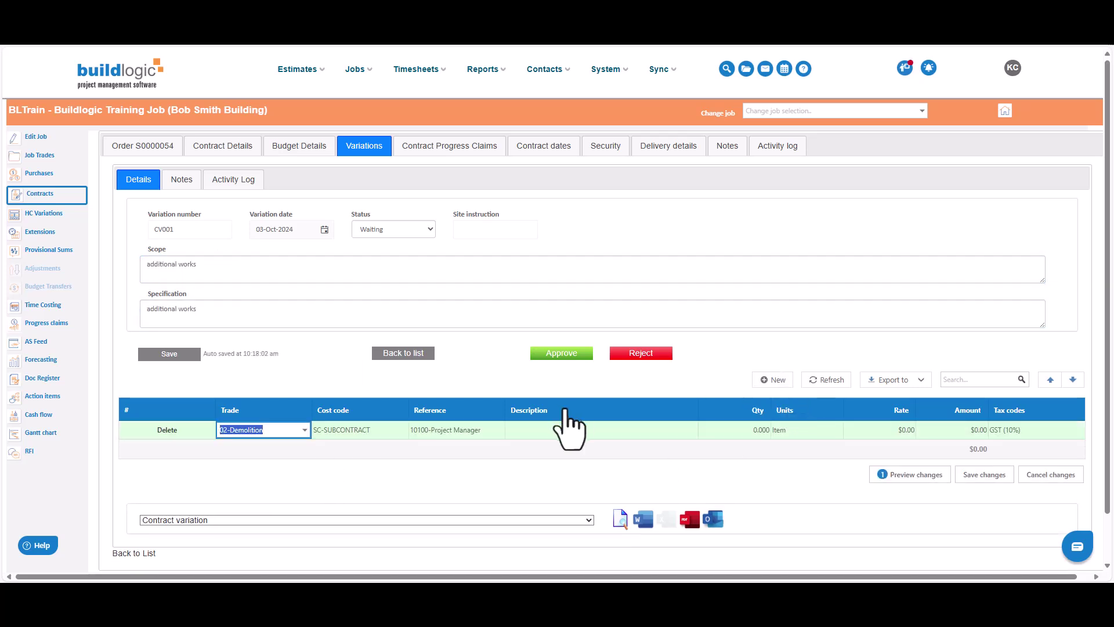
pyautogui.press('Tab')
pyautogui.press('Return')
pyautogui.click(525, 428)
pyautogui.hotkey('ctrl', 'v')
pyautogui.click(740, 428)
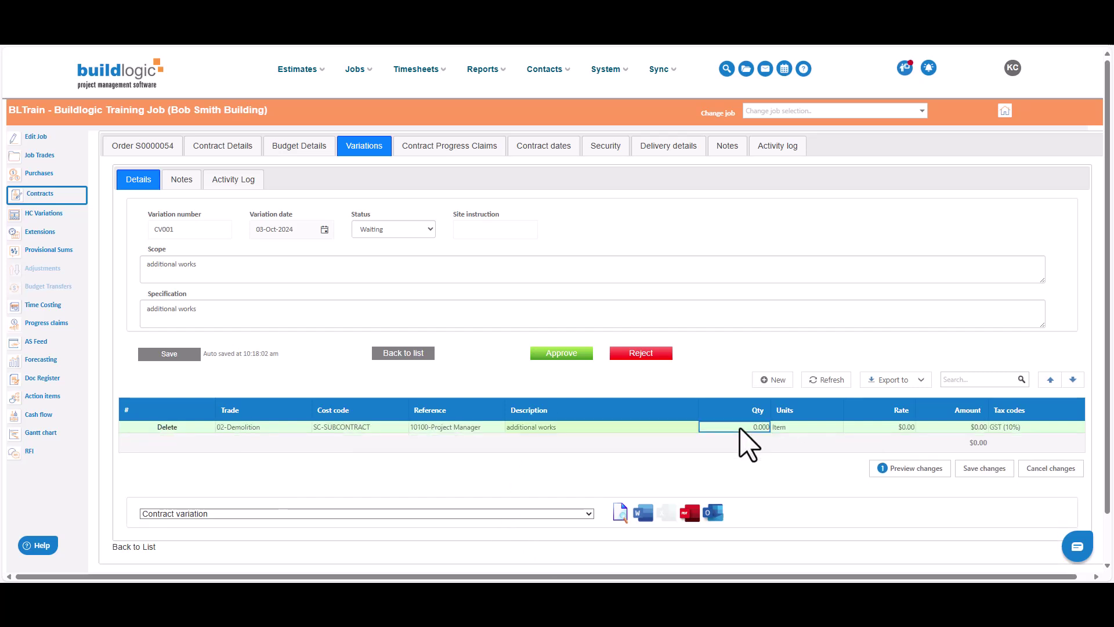
pyautogui.write('1')
pyautogui.press('Tab')
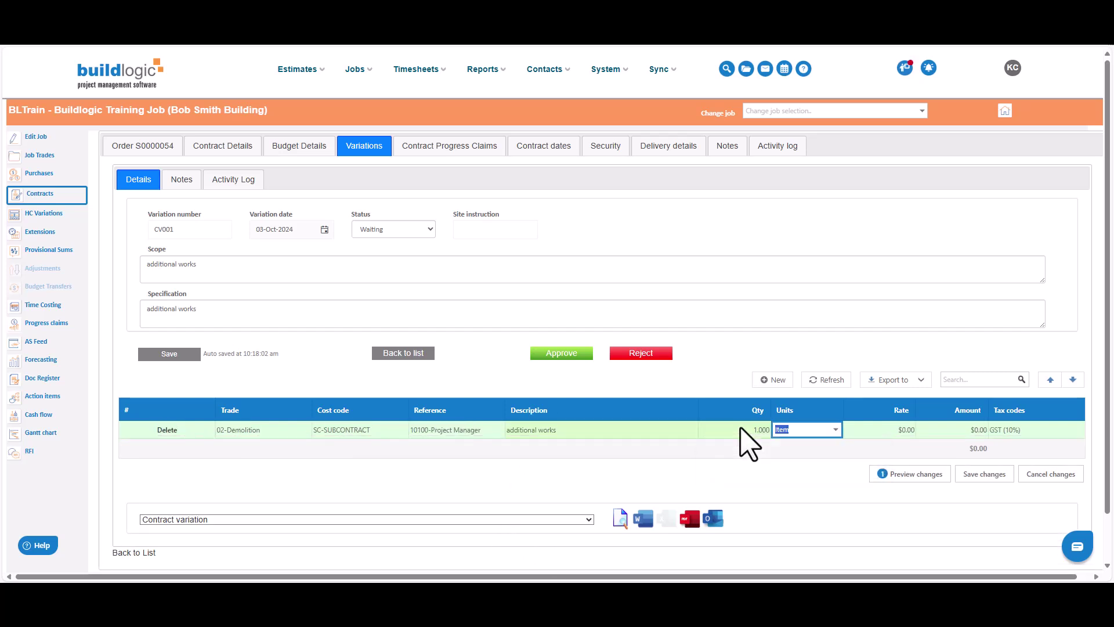
pyautogui.press('Tab')
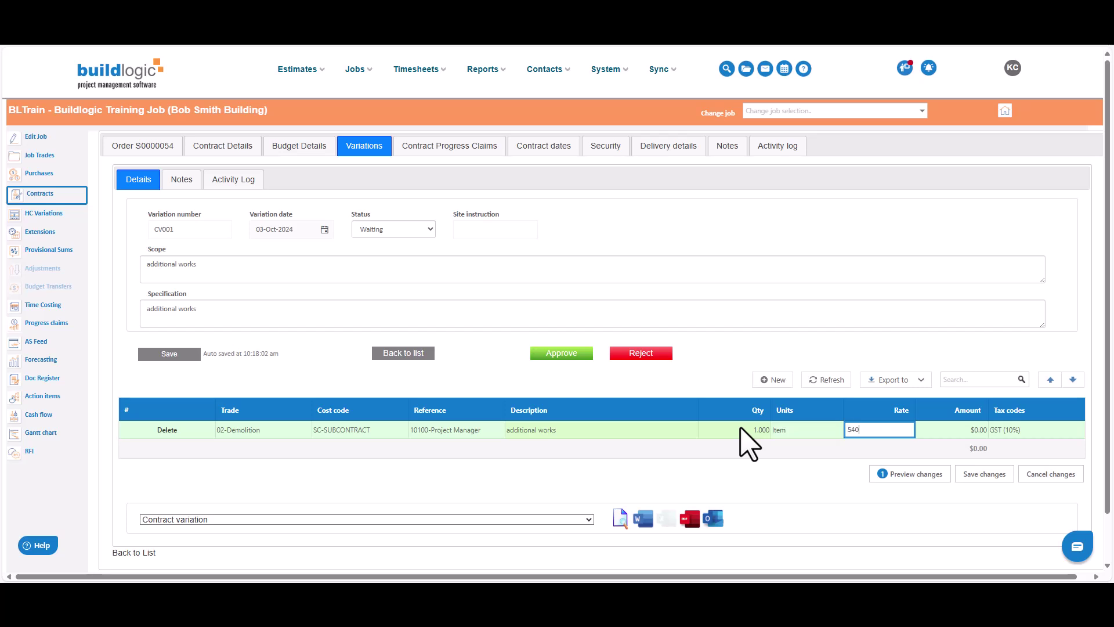
pyautogui.press('Tab')
pyautogui.click(986, 475)
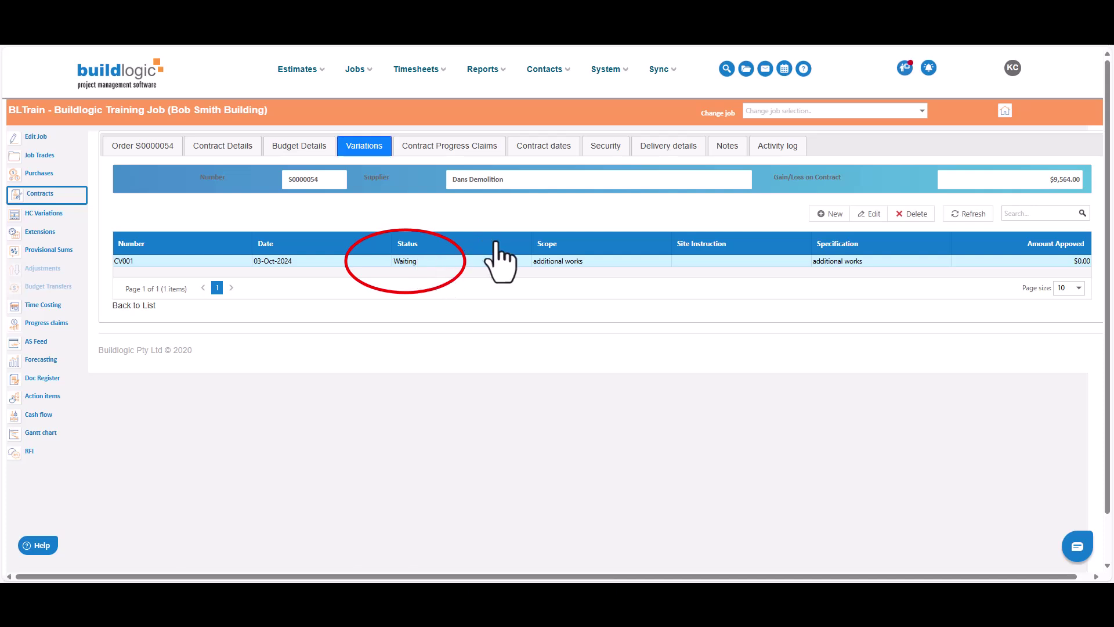
# Approve variation CV001 and check its line in the contract details
pyautogui.click(865, 215)
pyautogui.click(558, 353)
pyautogui.click(548, 545)
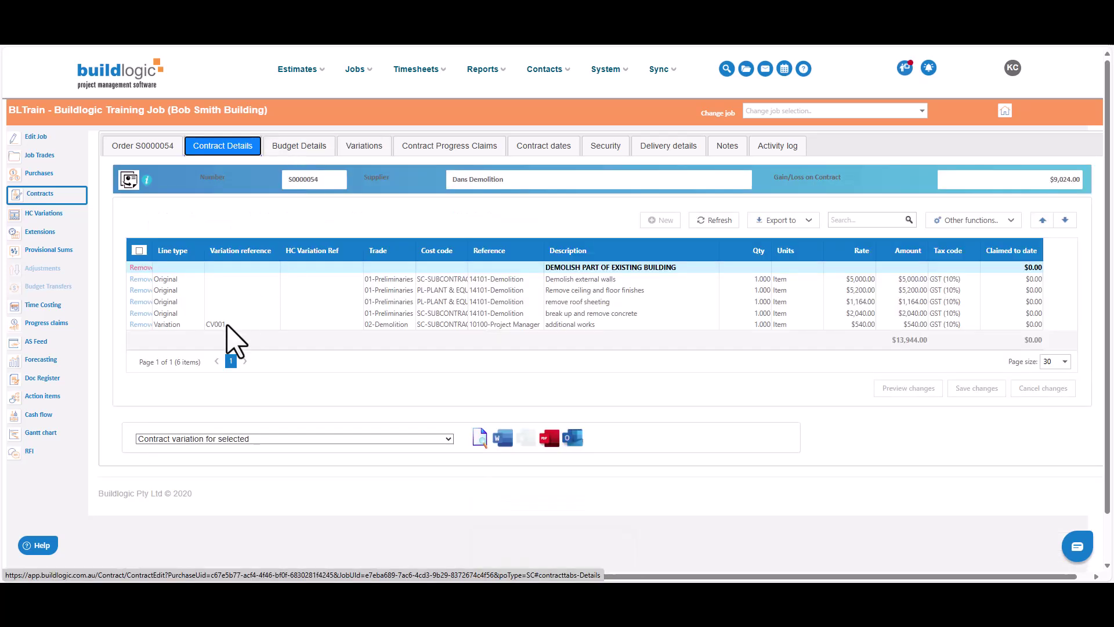
pyautogui.click(230, 325)
pyautogui.click(131, 145)
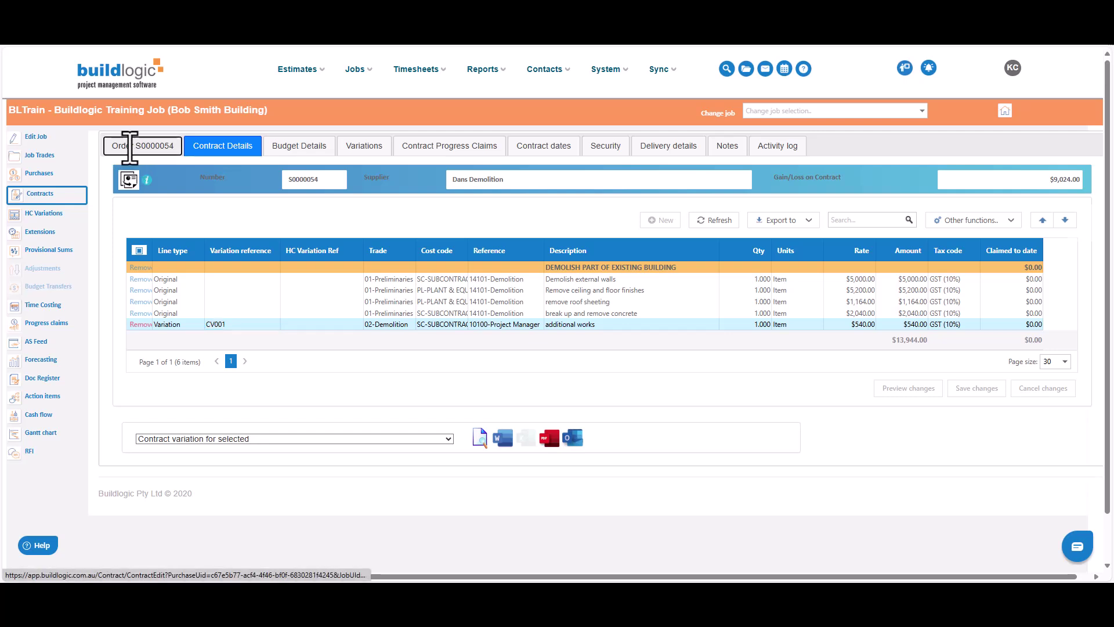
# Create a new contract progress claim and edit the total percentage for the Demolish external walls and remove roof sheeting lines
pyautogui.click(482, 150)
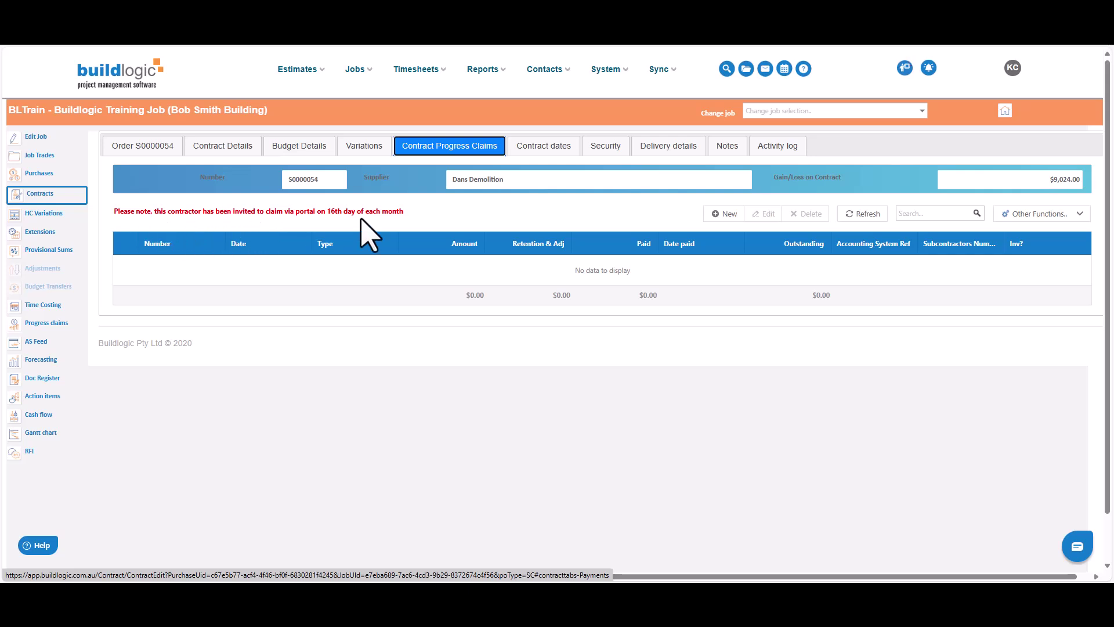
pyautogui.click(727, 215)
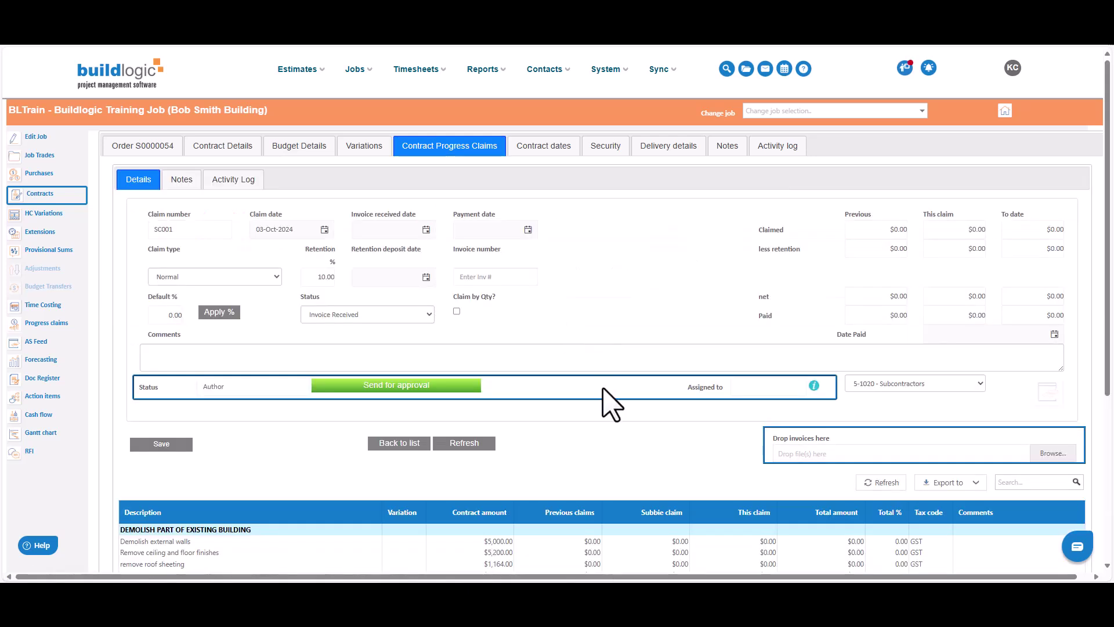
pyautogui.scroll(-1, 602, 392)
pyautogui.scroll(-2, 638, 418)
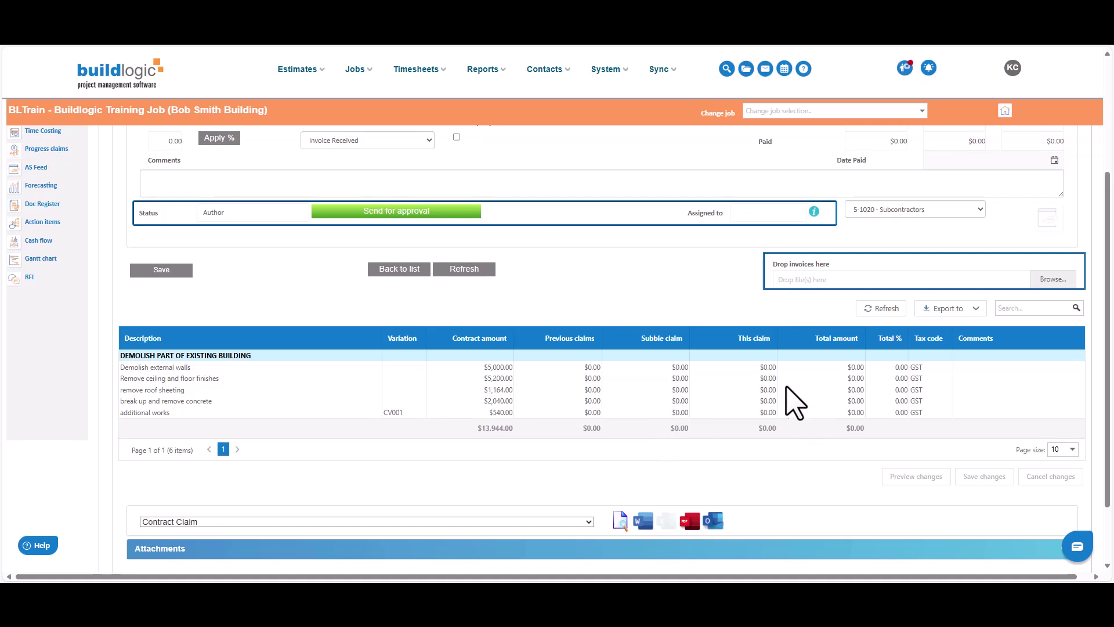
pyautogui.click(889, 367)
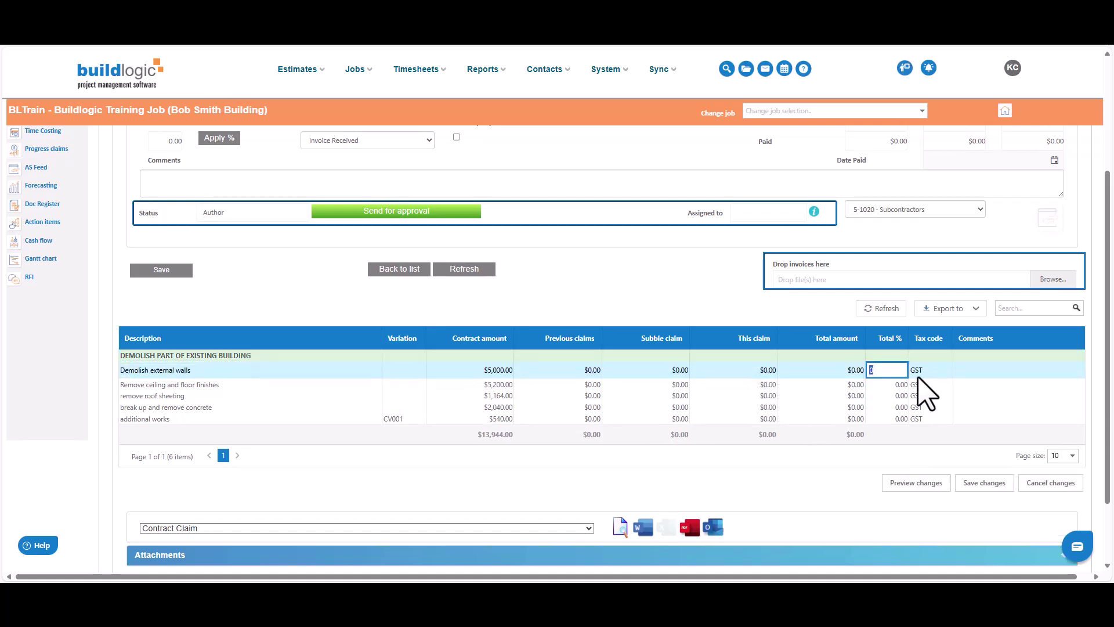
pyautogui.click(879, 396)
pyautogui.scroll(3, 781, 406)
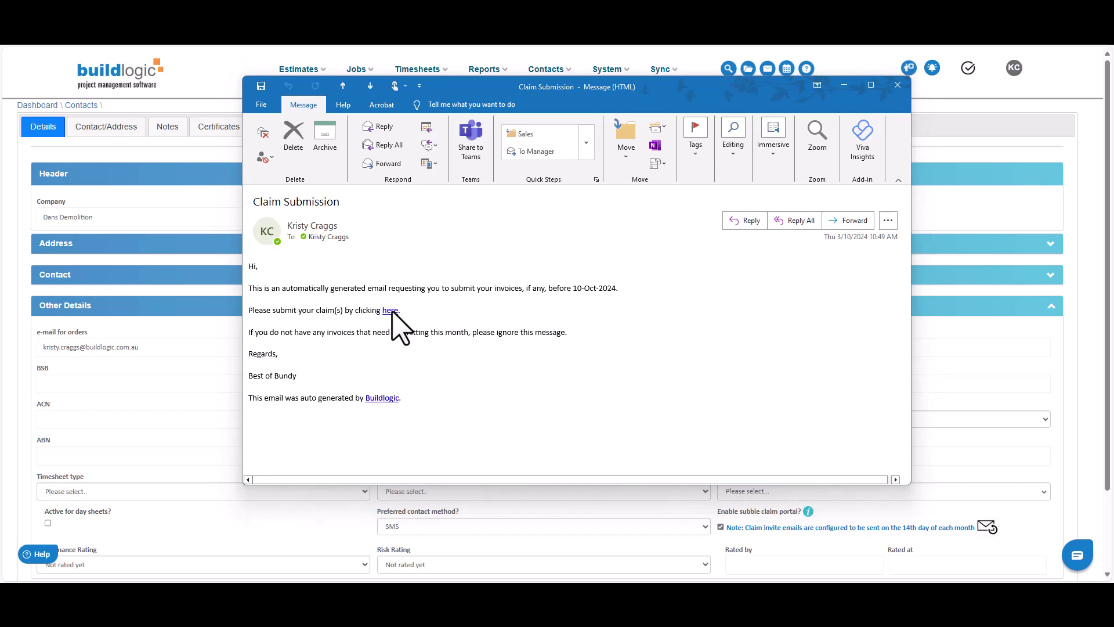
# Open the subcontractor invoice portal from the Claim Submission email
pyautogui.click(390, 311)
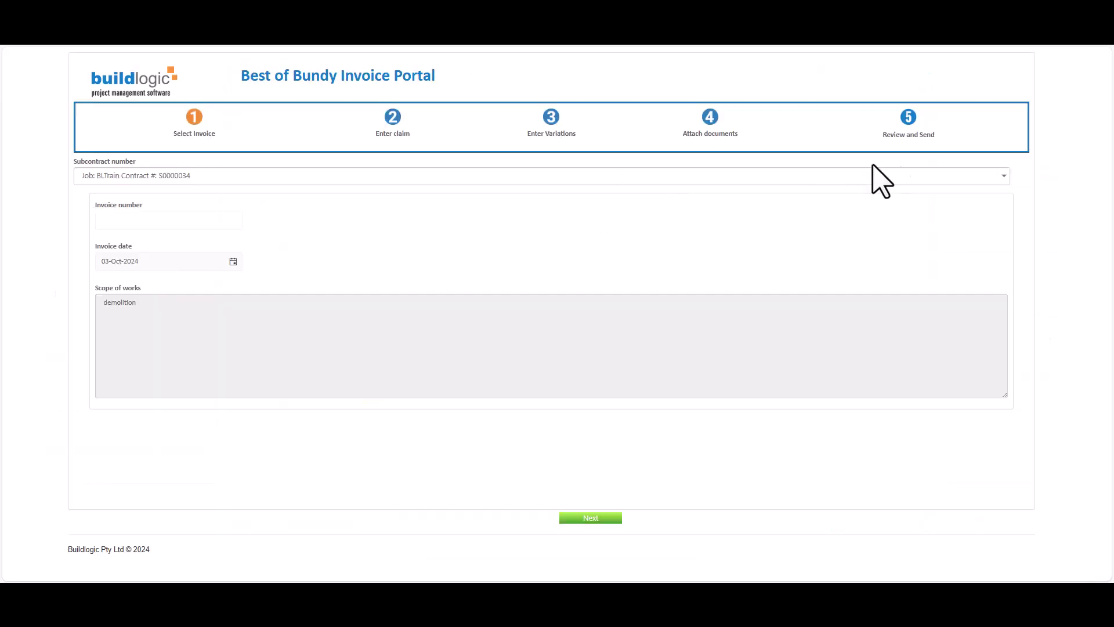
# Keep contract S0000034 selected, enter invoice number 55643 for the claim, and continue to claim entry
pyautogui.click(1003, 176)
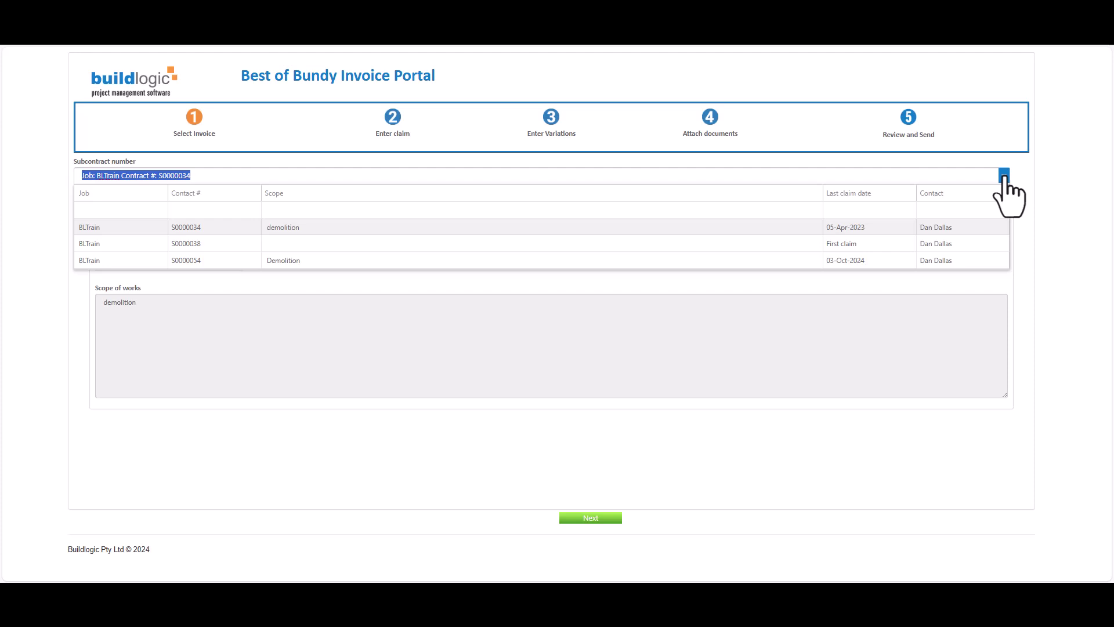
pyautogui.click(1005, 177)
pyautogui.click(146, 225)
pyautogui.write('55643')
pyautogui.click(598, 518)
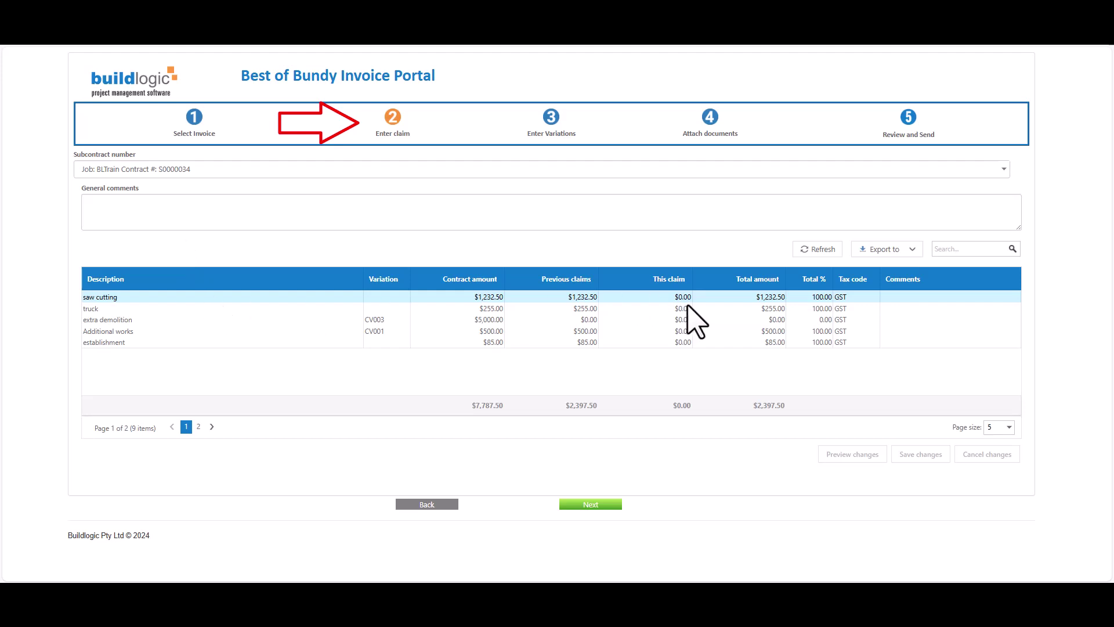
# Enter a this-claim amount of $780 on the extra demolition line, save the changes, and continue to the variations stage
pyautogui.click(680, 309)
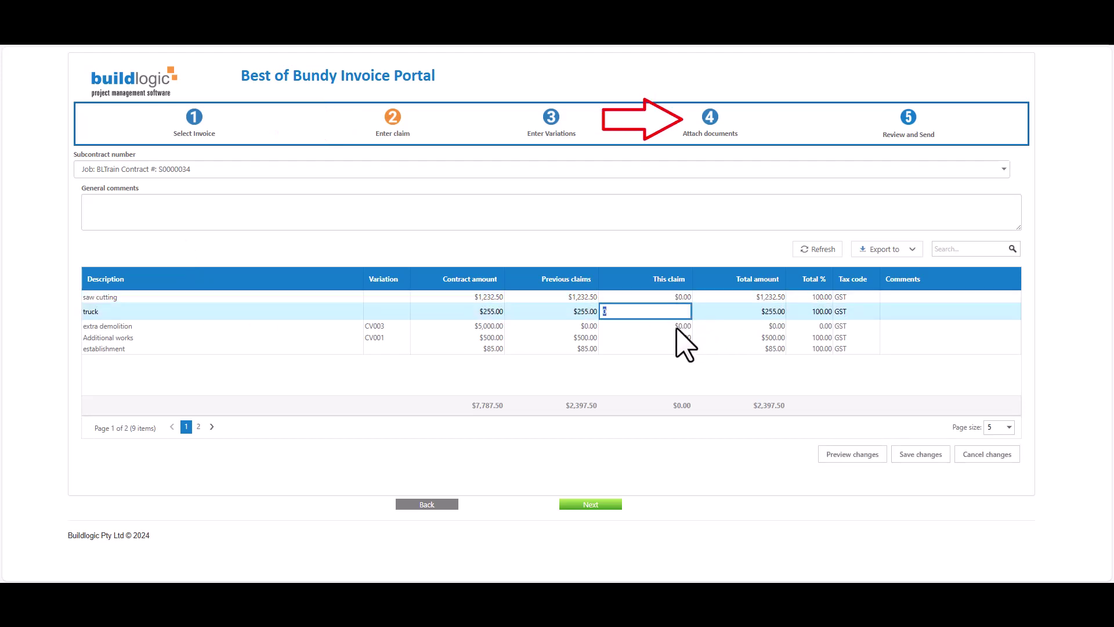
pyautogui.click(677, 328)
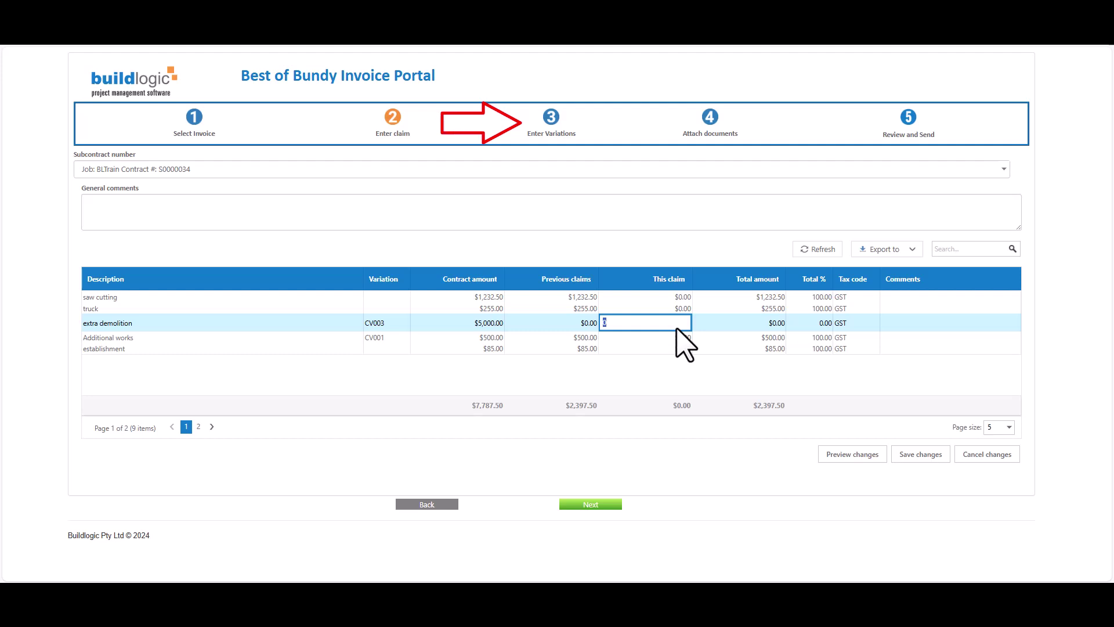
pyautogui.click(757, 351)
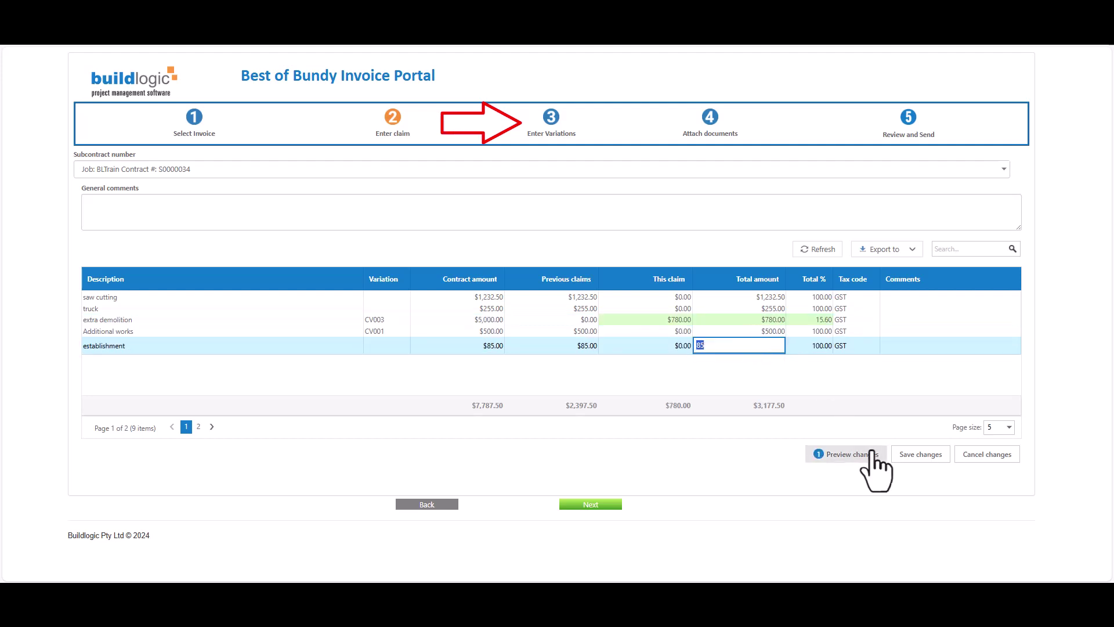
pyautogui.click(920, 455)
pyautogui.click(581, 504)
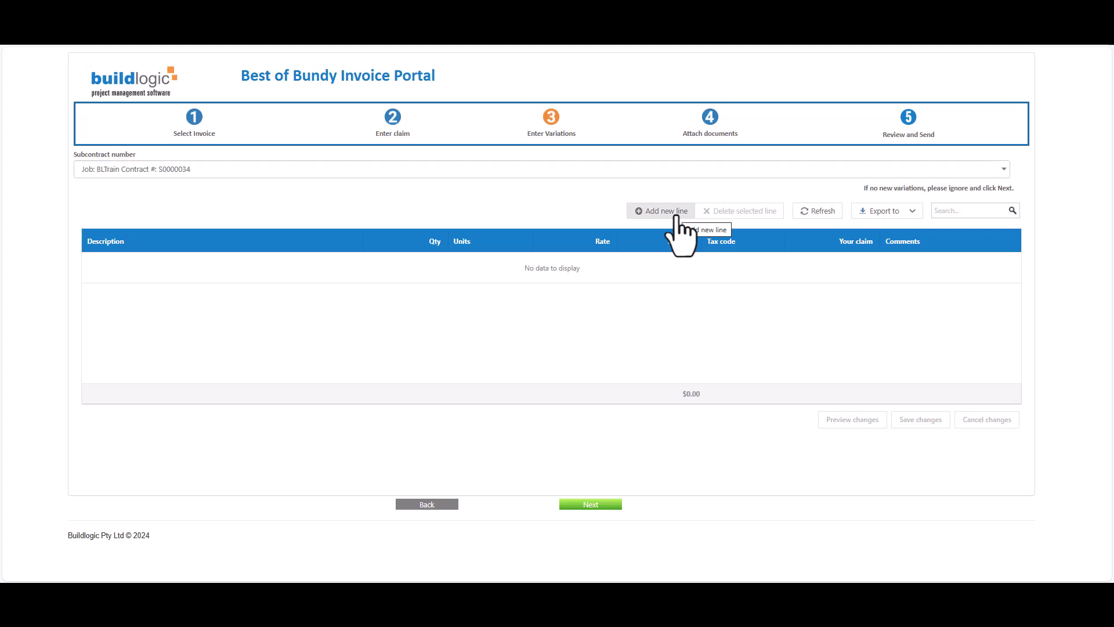
# Continue without adding variations, attach "Invoice 14535.pdf" as the subcontractor's invoice, and proceed to the review stage
pyautogui.click(592, 504)
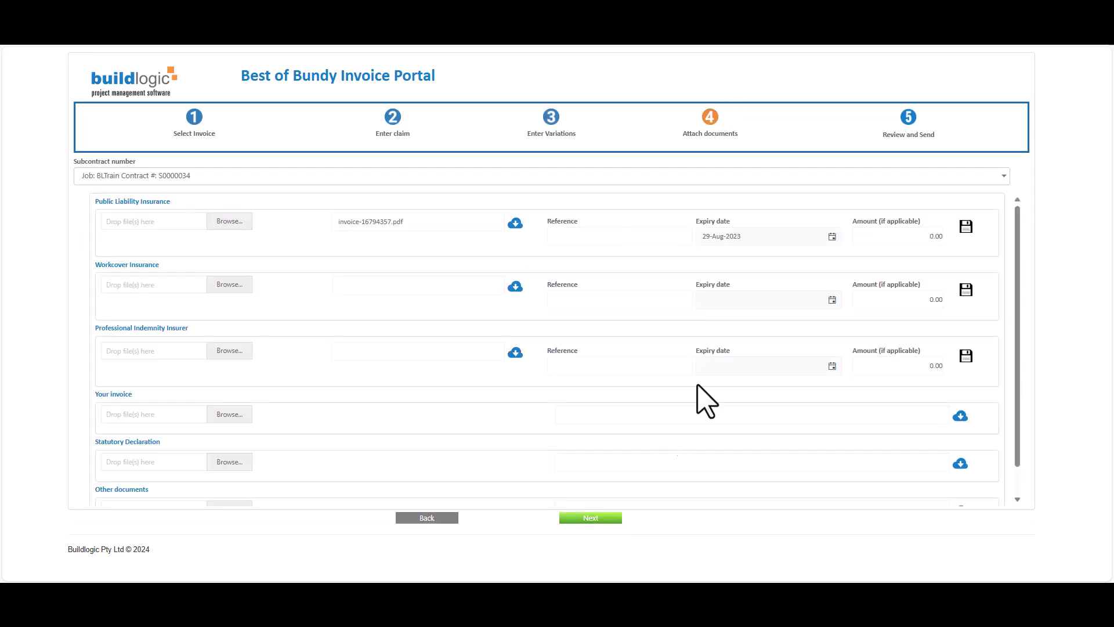
pyautogui.moveTo(629, 465); pyautogui.dragTo(174, 413)
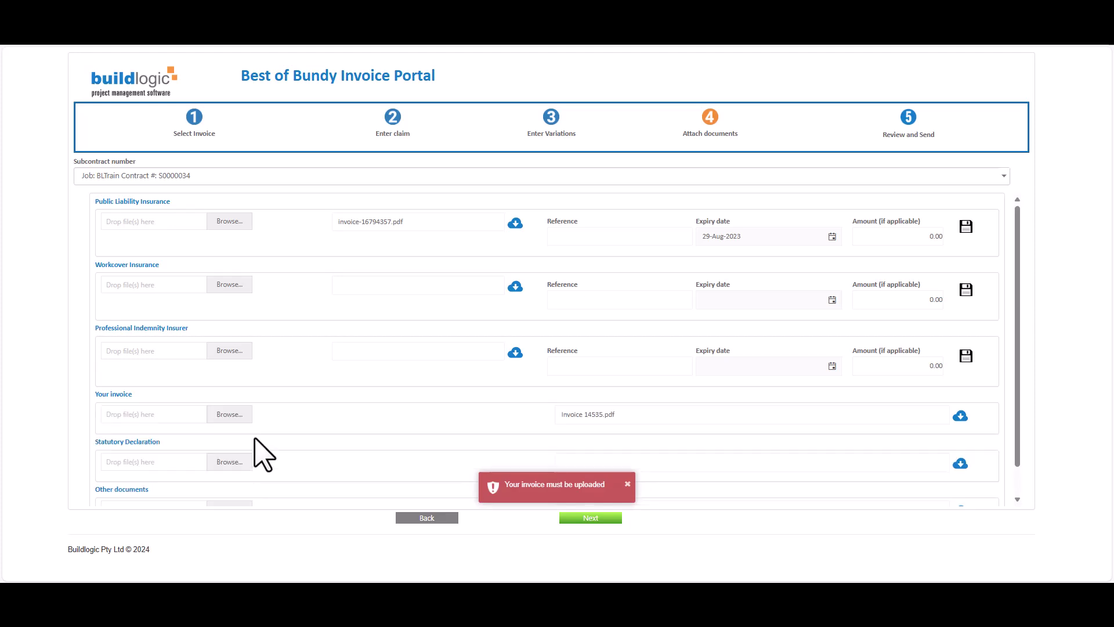
pyautogui.click(585, 518)
pyautogui.click(641, 335)
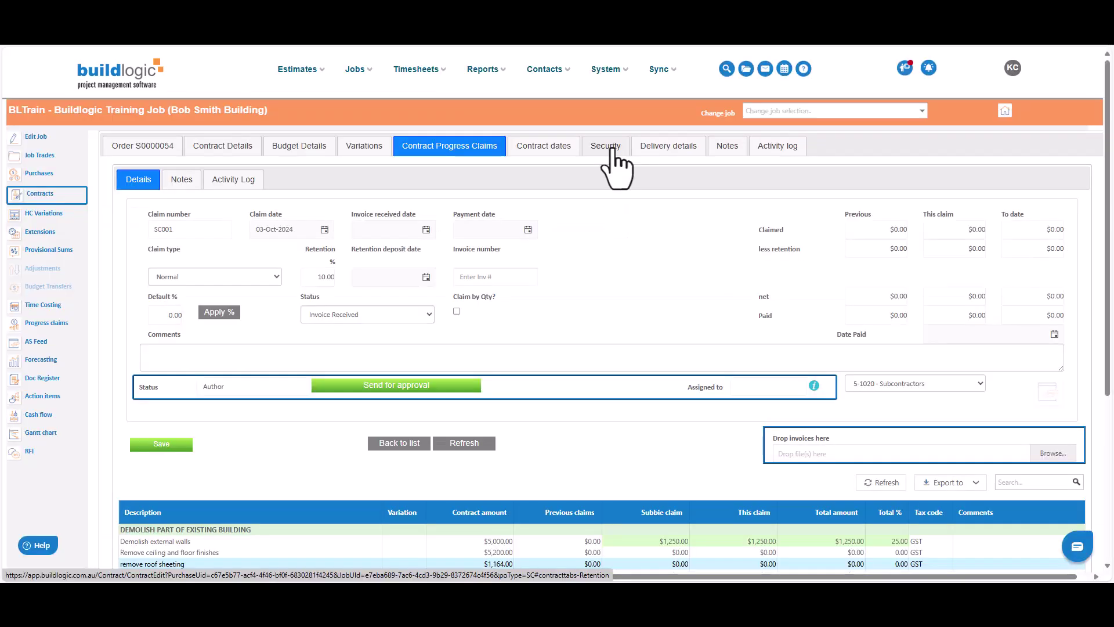
# Open the contract's security settings and examine the type of security and retention percentages
pyautogui.click(606, 147)
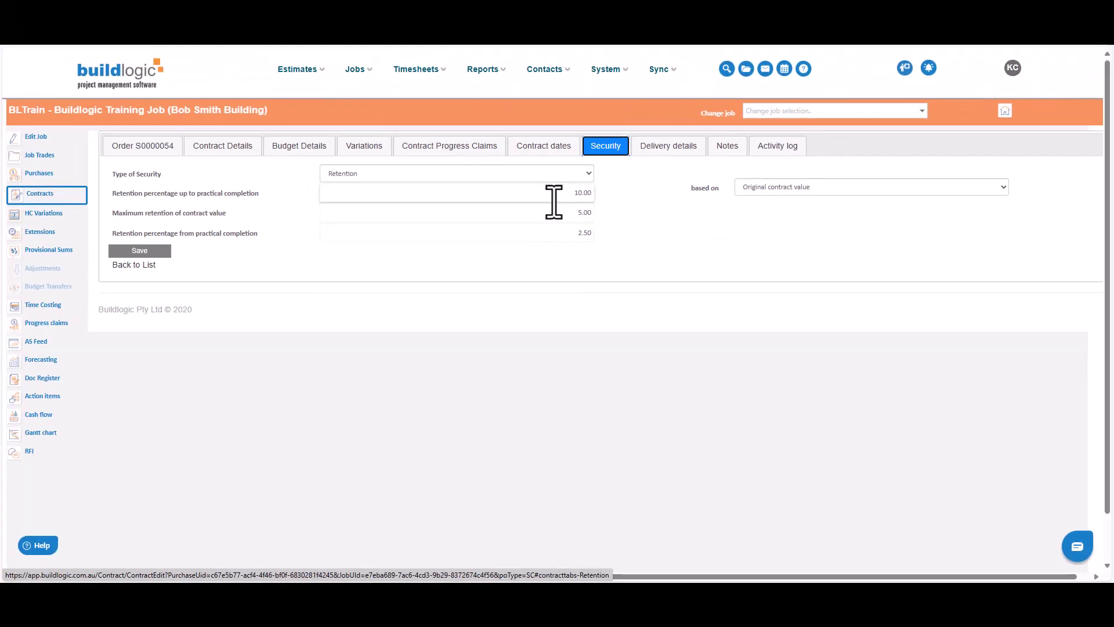
pyautogui.click(587, 175)
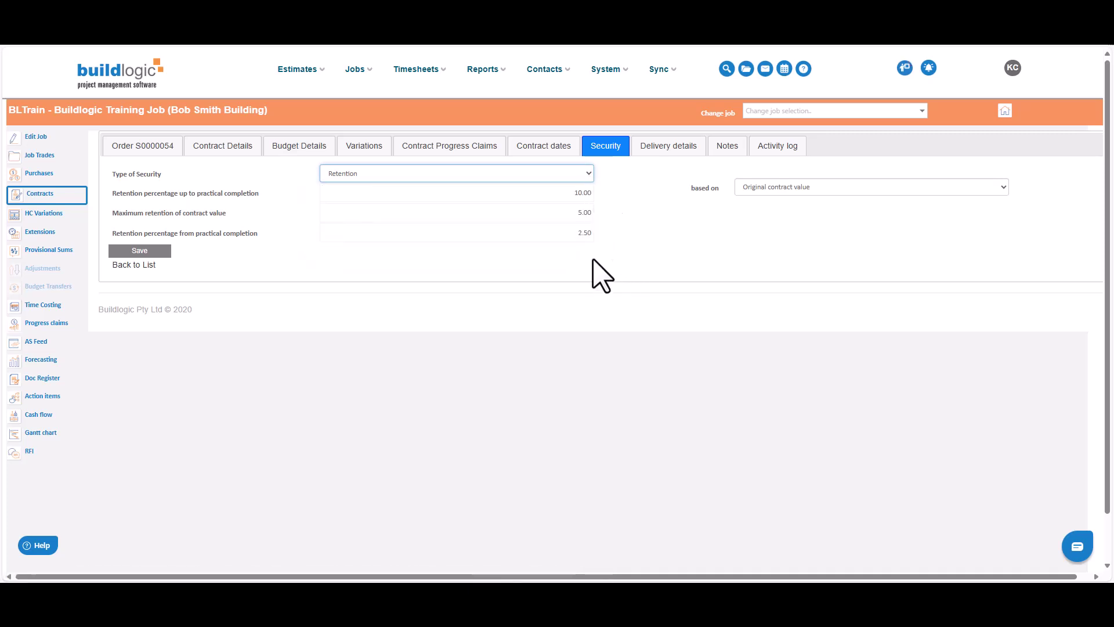
# Open the Certificate Types list from the system lists
pyautogui.moveTo(612, 73)
pyautogui.moveTo(617, 155)
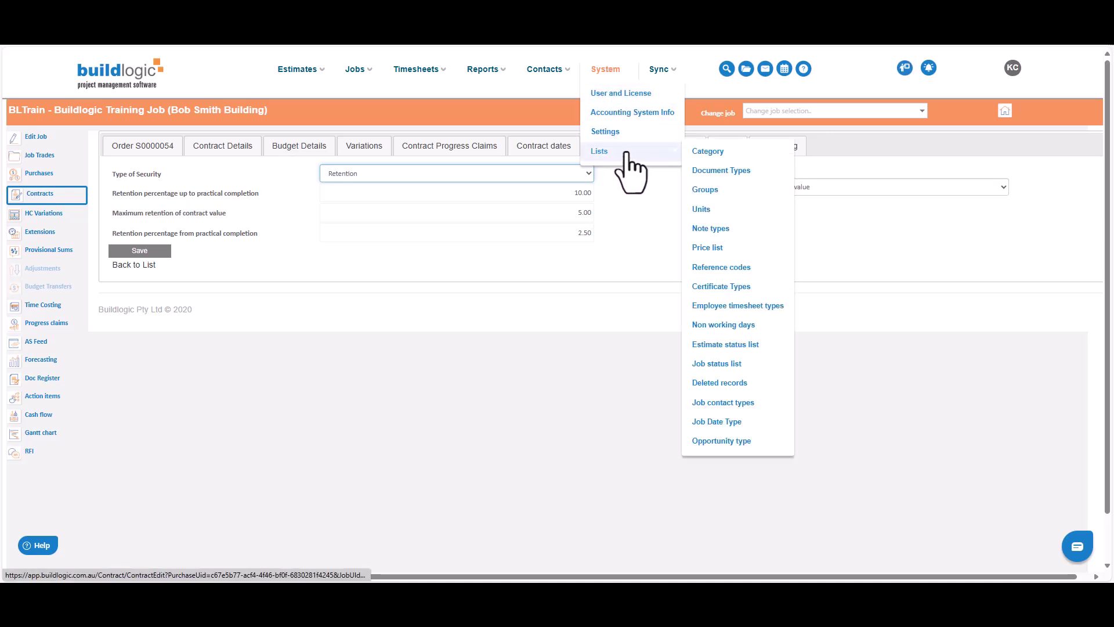
pyautogui.click(740, 288)
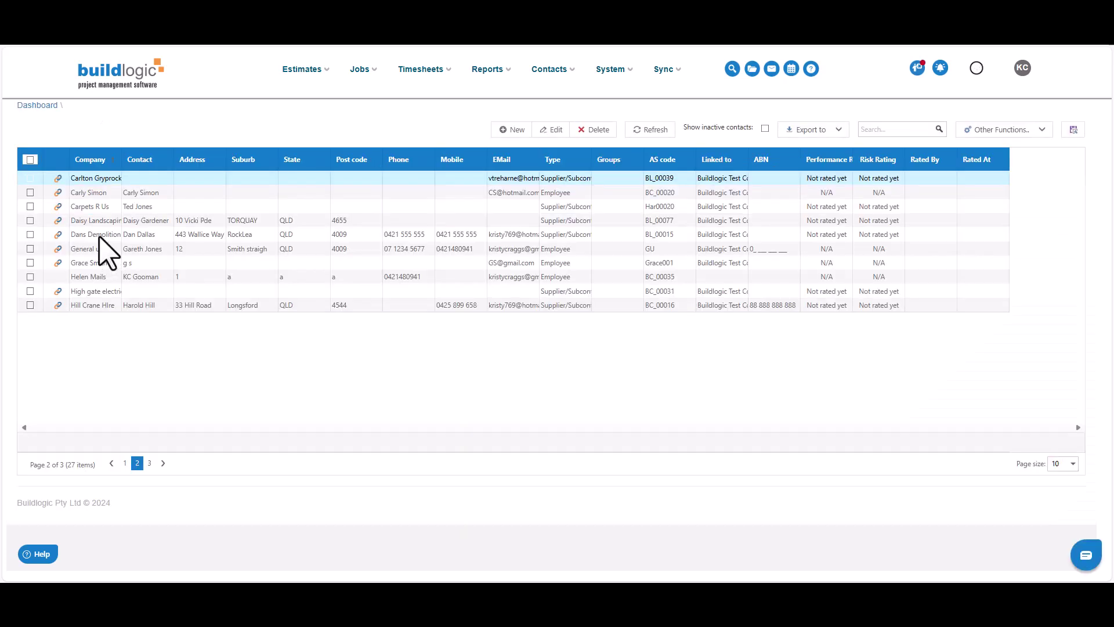
# On the Dans Demolition contact, set the Public Liability Insurance certificate's expiry date to 03-Oct-2024 and reference to KB001, and save it
pyautogui.click(99, 235)
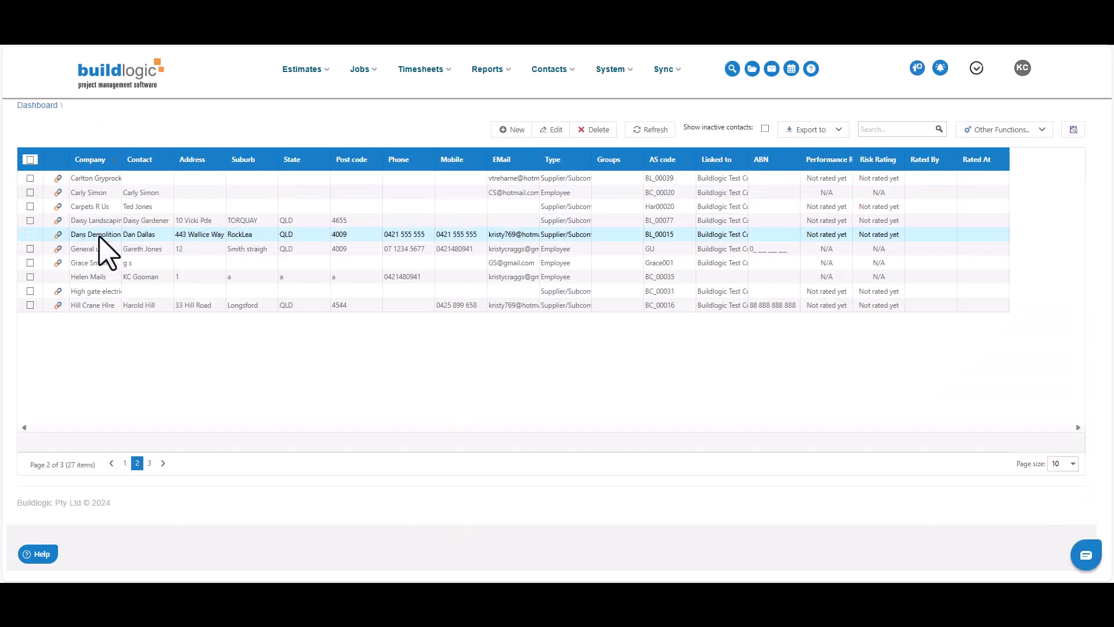
pyautogui.click(552, 130)
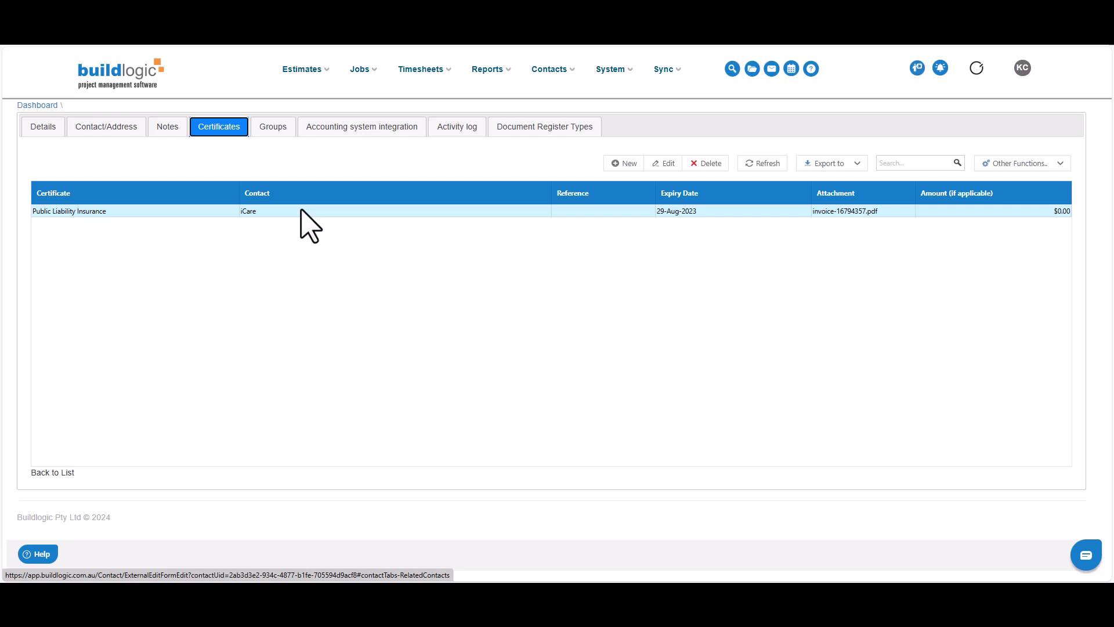
pyautogui.click(662, 163)
pyautogui.click(709, 422)
pyautogui.click(377, 268)
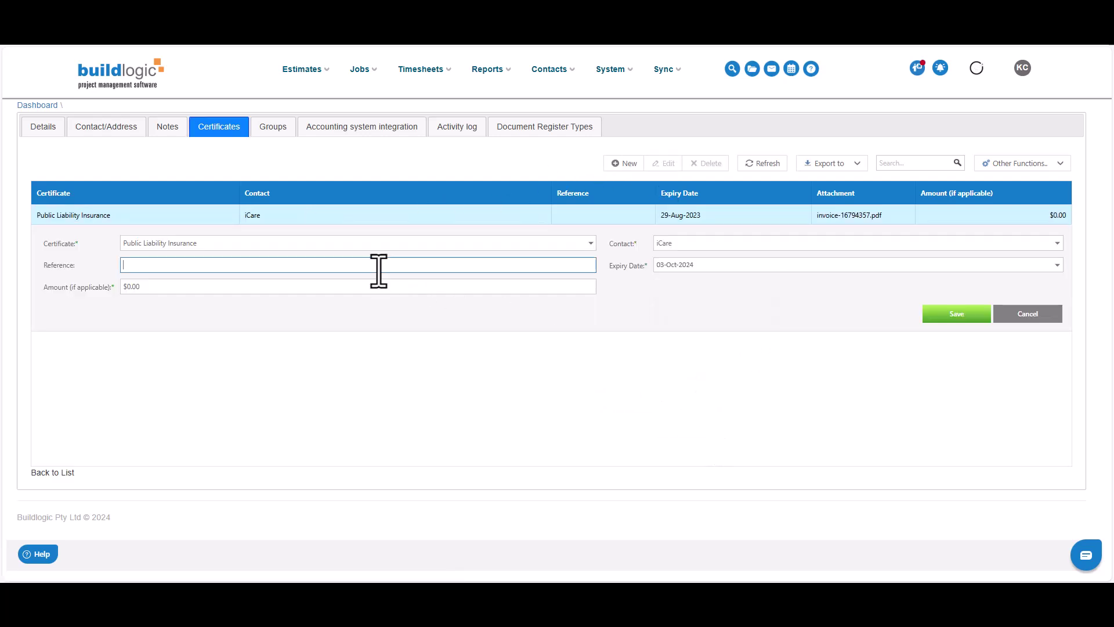
pyautogui.write('KB')
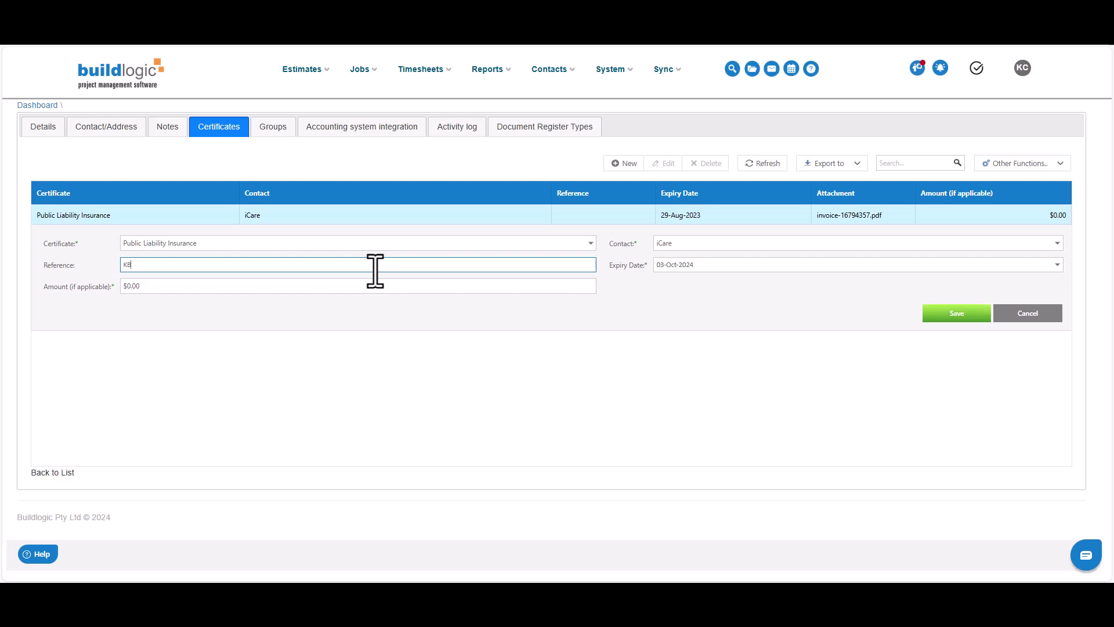
pyautogui.write(')')
pyautogui.press('BackSpace')
pyautogui.write('001')
pyautogui.click(956, 317)
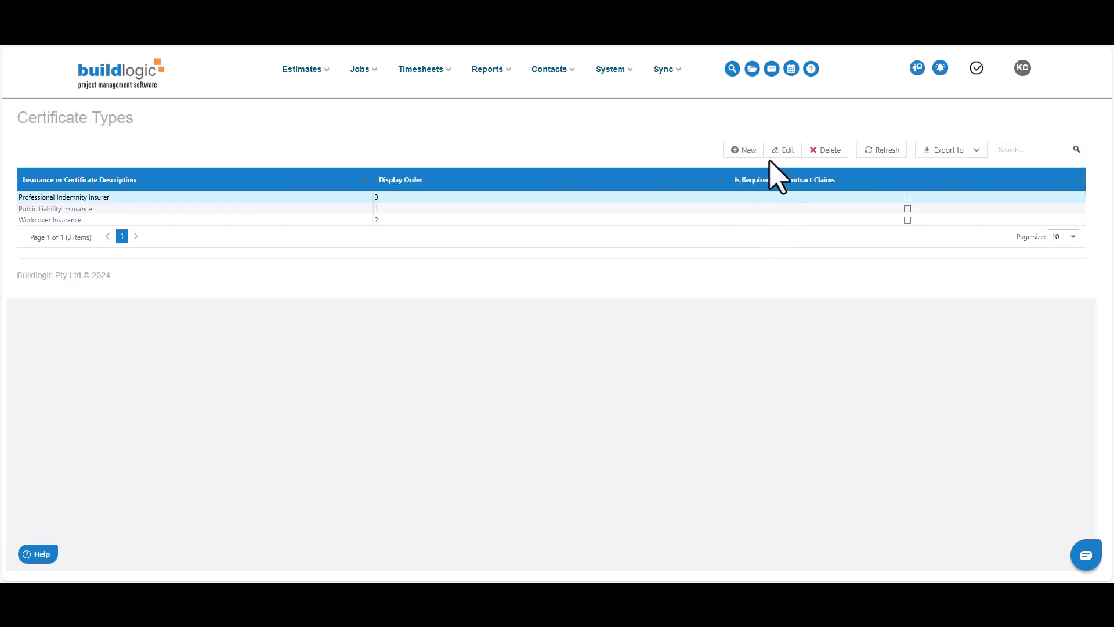
# Mark the Professional Indemnity Insurer certificate type as required for contract claims and save it
pyautogui.click(787, 150)
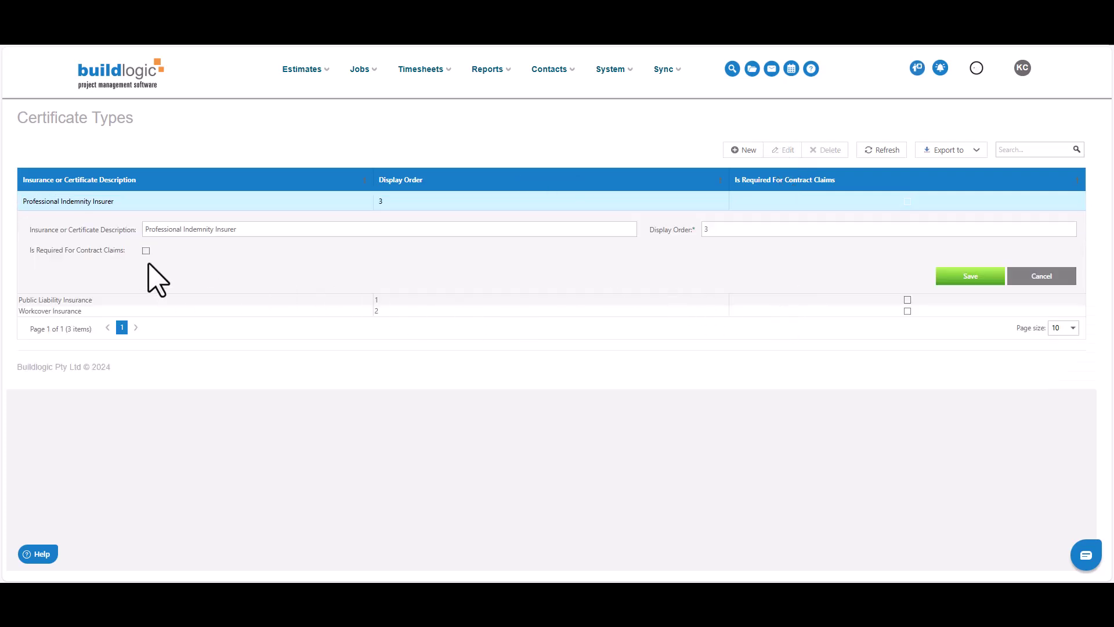
pyautogui.click(146, 251)
pyautogui.click(986, 281)
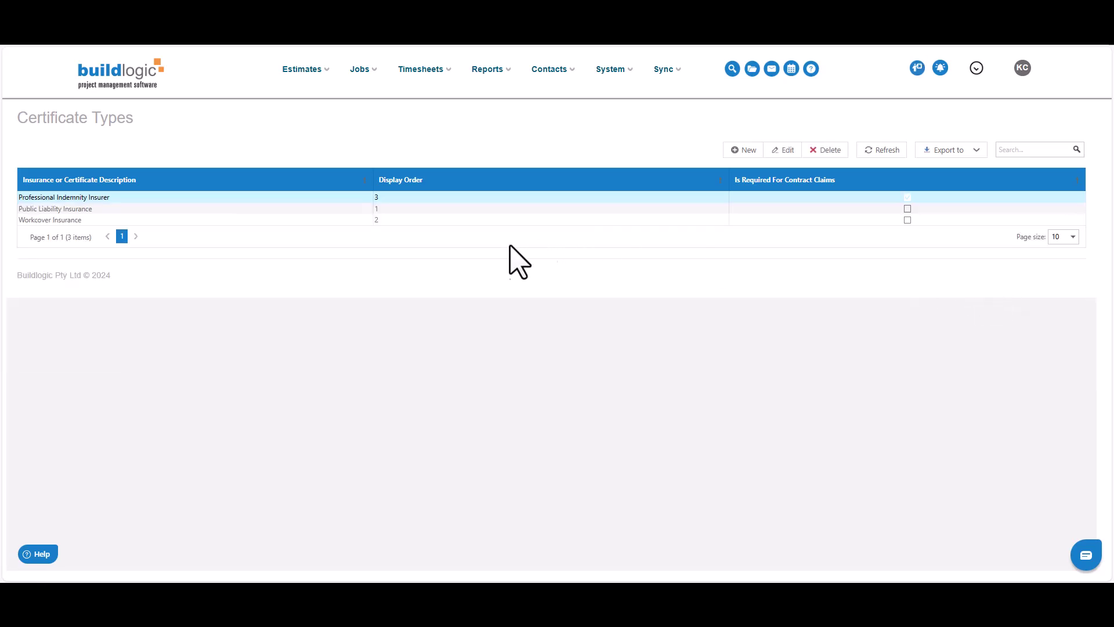